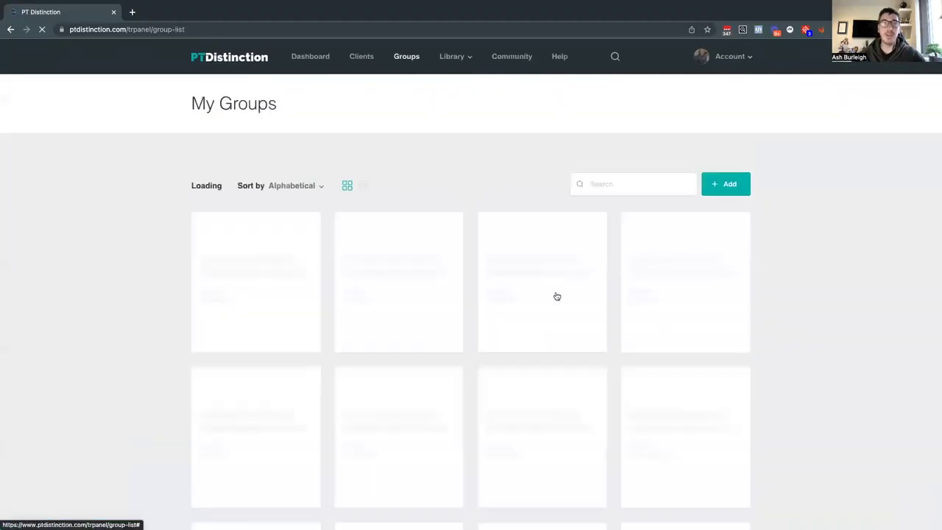
# Step: Check the Groups list's results-per-page setting, keeping it at 20
pyautogui.scroll(-10, 824, 379)
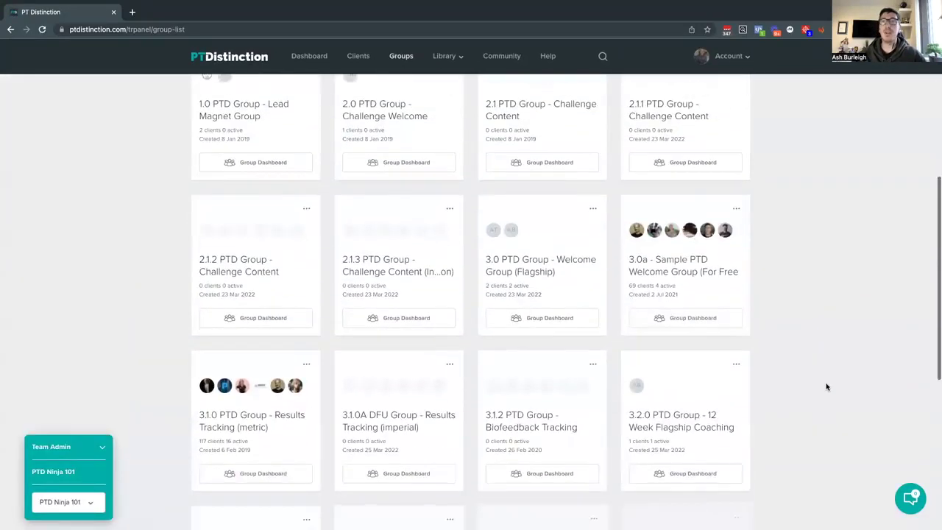
pyautogui.click(736, 317)
pyautogui.click(735, 345)
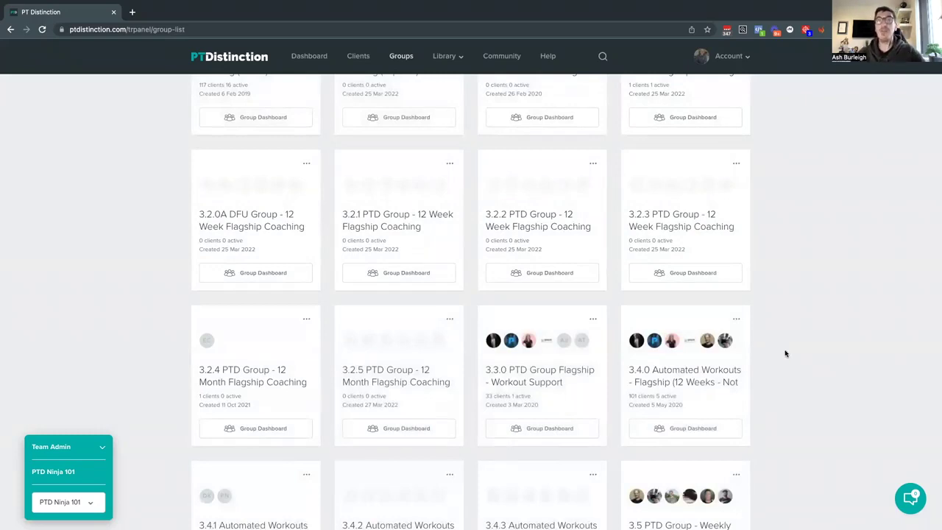
# Step: Scroll through the remaining group cards, then switch desktops to the Kartra PTD Ninja Portal testimonials lesson
pyautogui.scroll(-2, 784, 353)
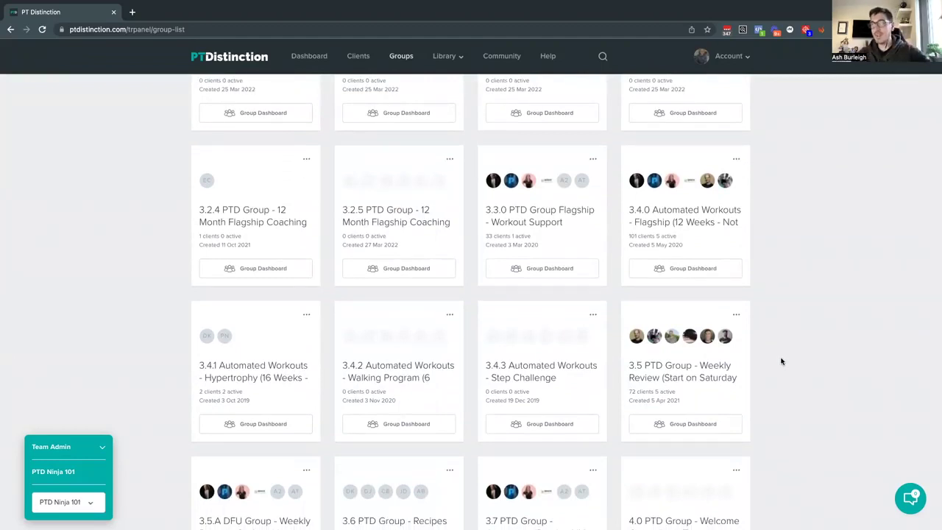
pyautogui.scroll(-1, 781, 367)
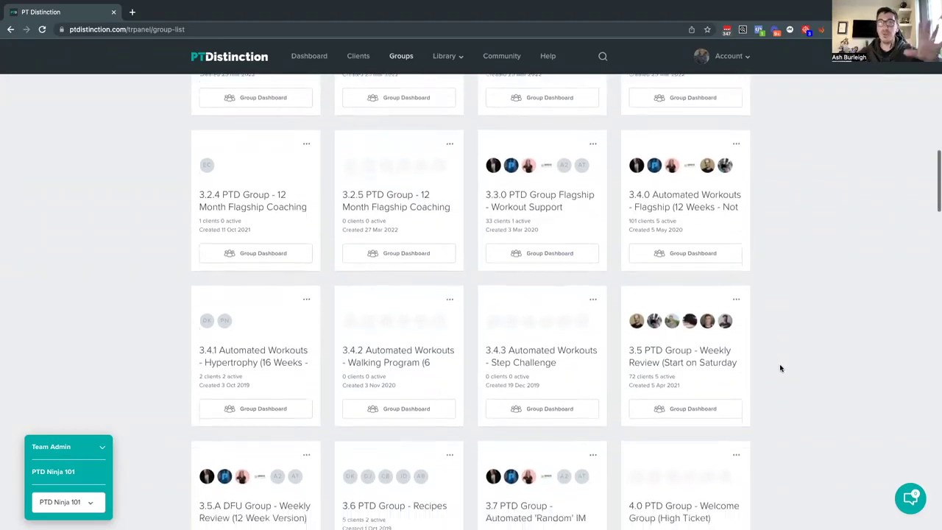
pyautogui.scroll(-3, 782, 368)
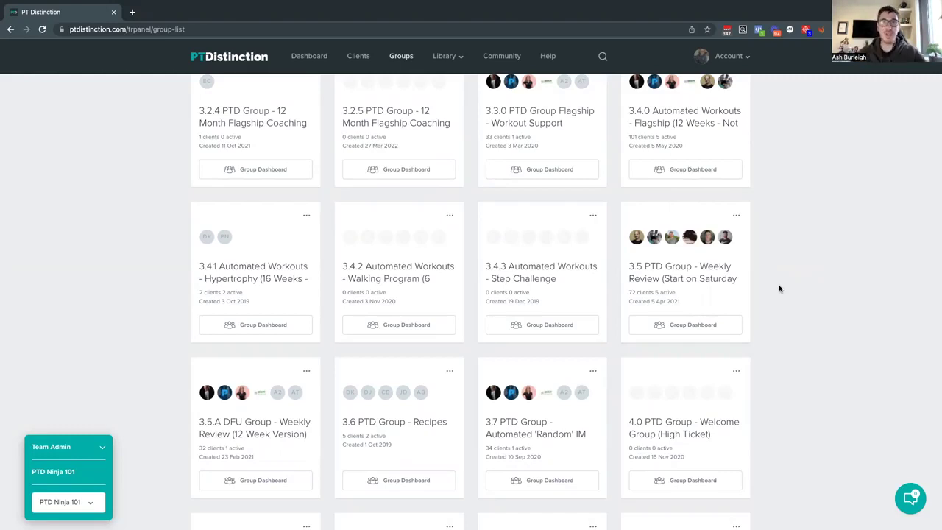
pyautogui.scroll(-1, 786, 334)
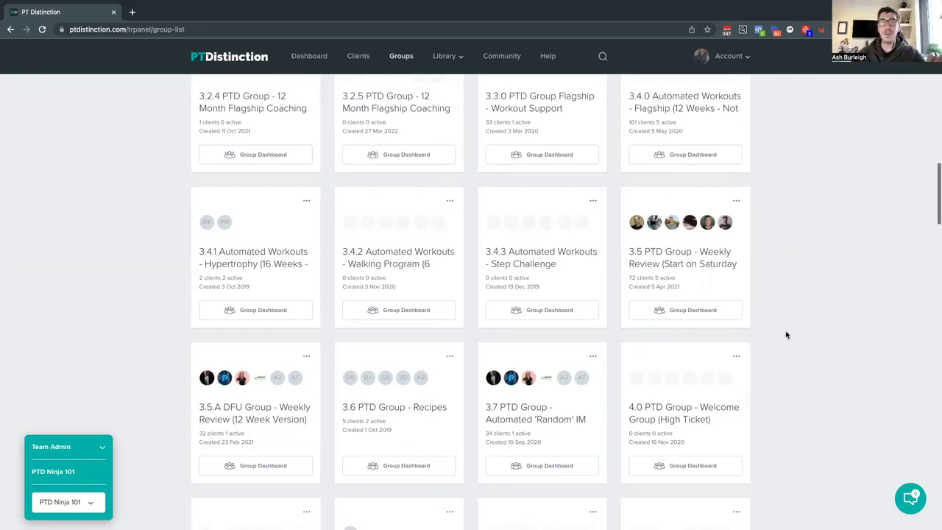
pyautogui.scroll(-4, 785, 335)
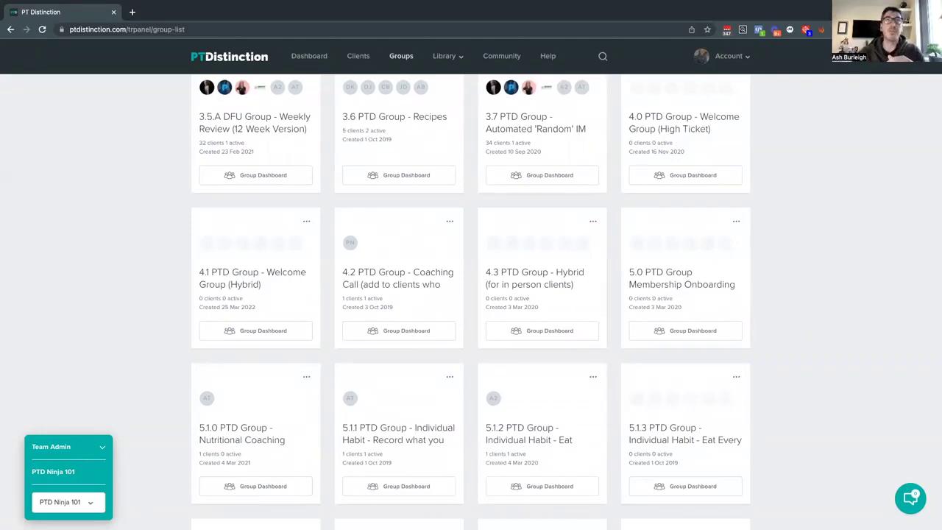
pyautogui.hotkey('ctrl', 'Right')
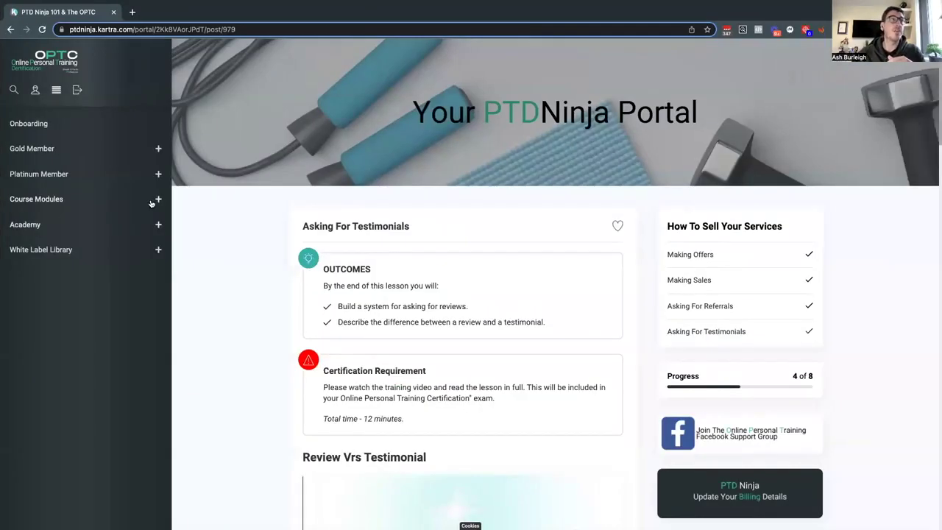
pyautogui.click(153, 202)
pyautogui.scroll(-5, 172, 225)
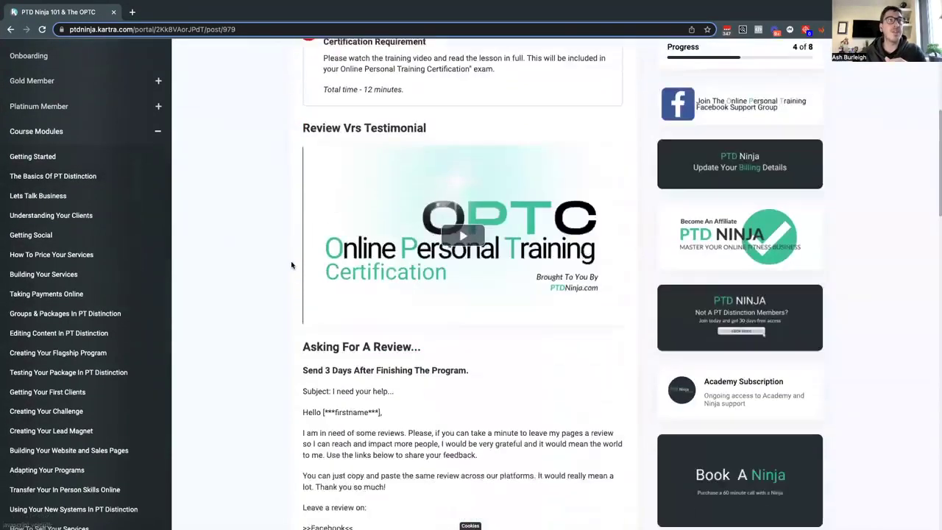
pyautogui.scroll(-15, 292, 265)
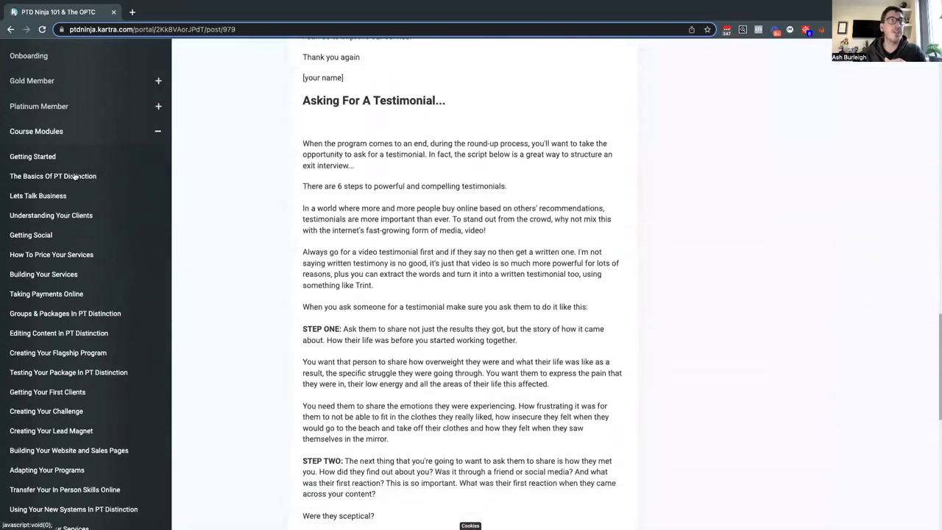
pyautogui.click(74, 177)
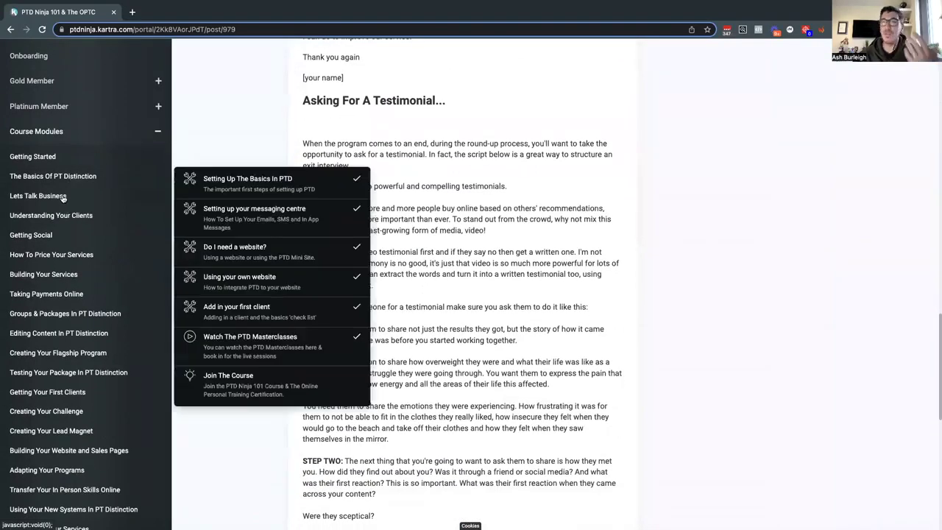
pyautogui.click(53, 197)
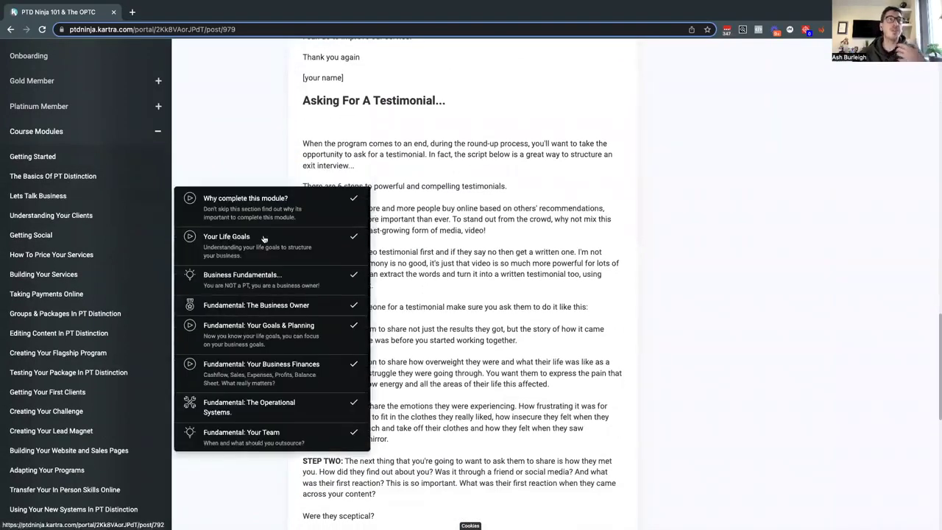
pyautogui.scroll(-2, 263, 239)
pyautogui.click(78, 215)
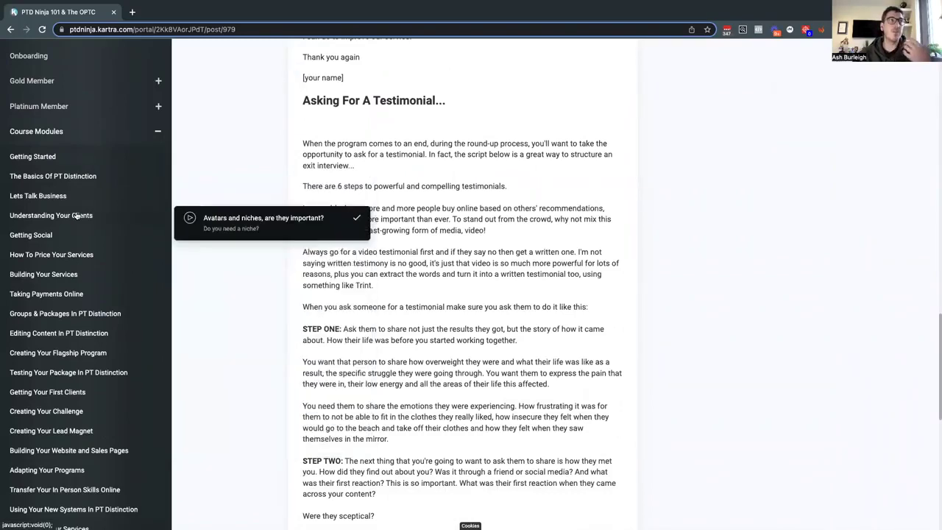
pyautogui.click(46, 236)
pyautogui.click(65, 255)
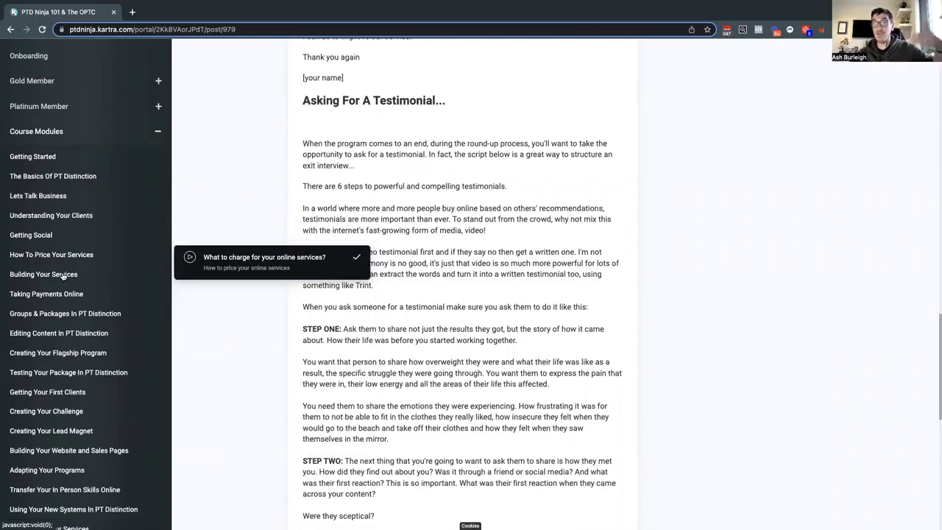
pyautogui.click(58, 277)
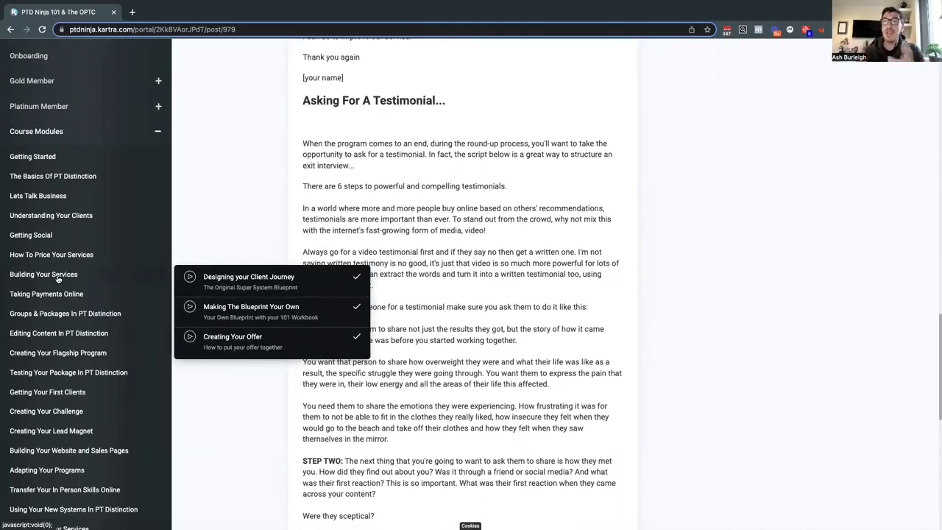
pyautogui.click(54, 296)
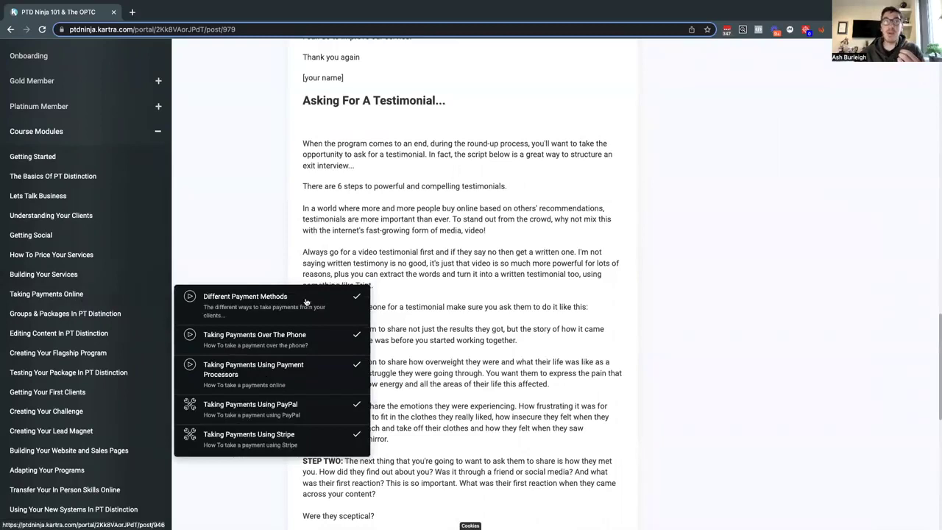
pyautogui.click(99, 314)
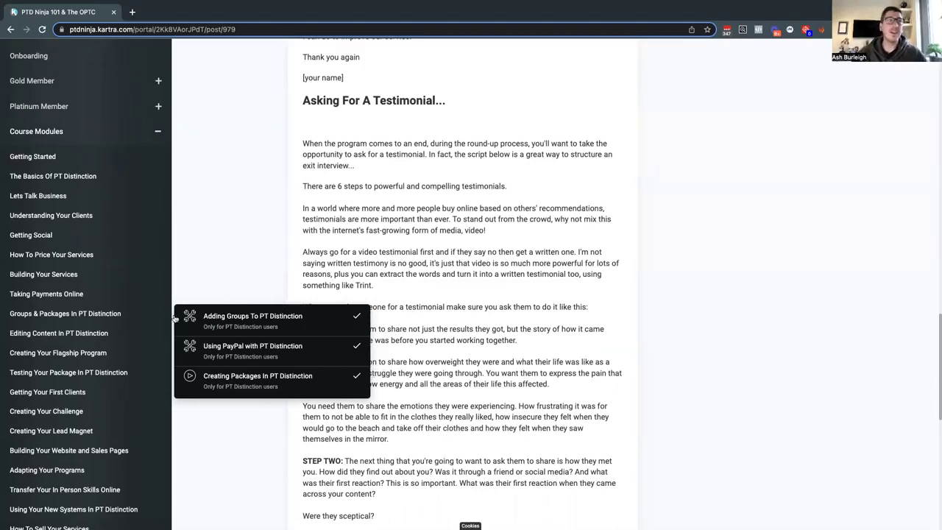
pyautogui.click(158, 135)
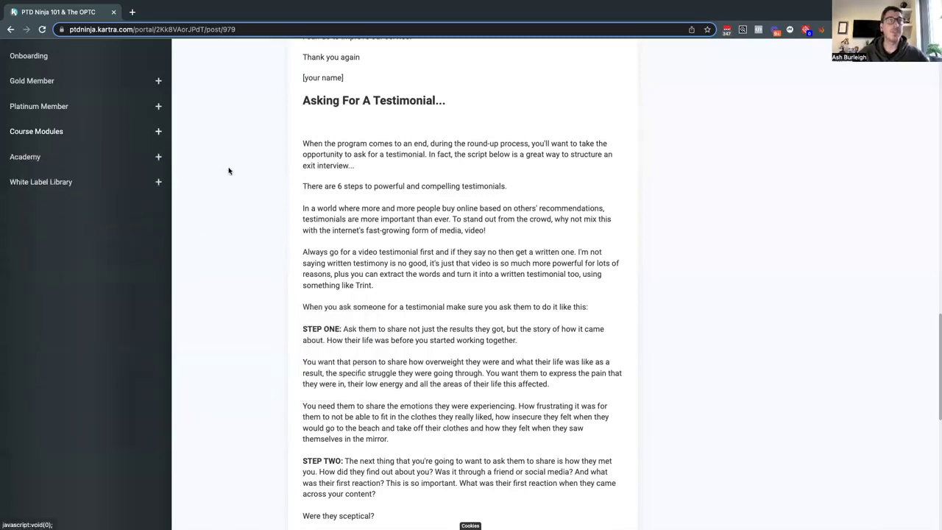
# Step: Return to PT Distinction and review the group cards, from 4.1 welcome through the PTD Ninja Community groups
pyautogui.press('super+Tab')
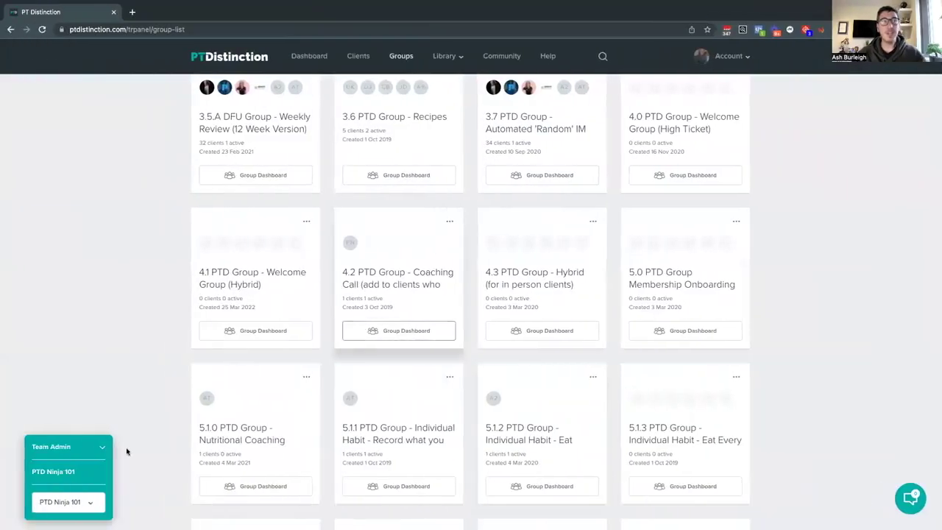
pyautogui.scroll(-1, 798, 283)
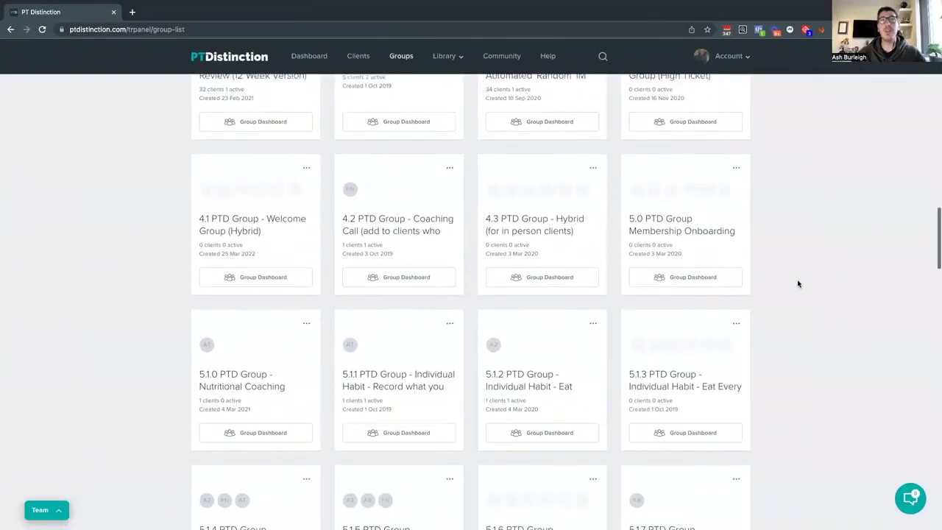
pyautogui.scroll(-6, 551, 250)
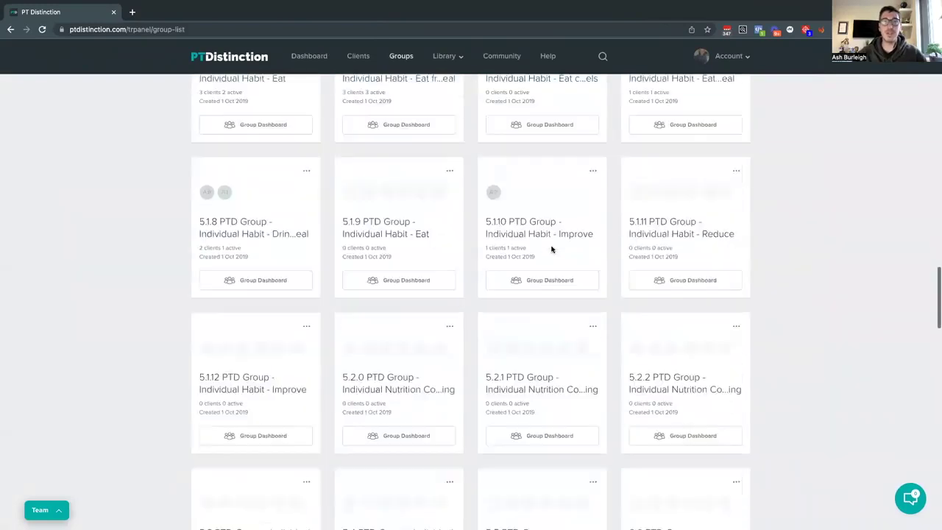
pyautogui.scroll(-13, 551, 250)
pyautogui.scroll(2, 490, 324)
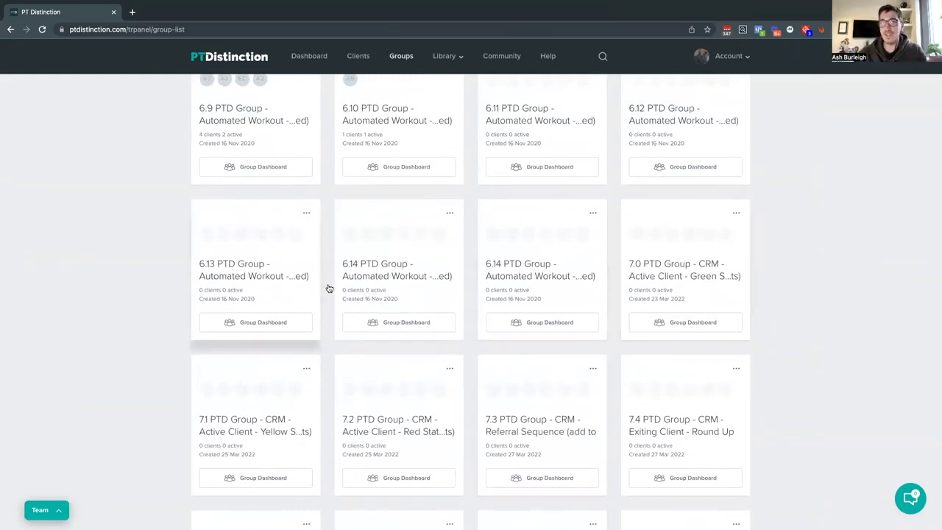
pyautogui.scroll(1, 787, 286)
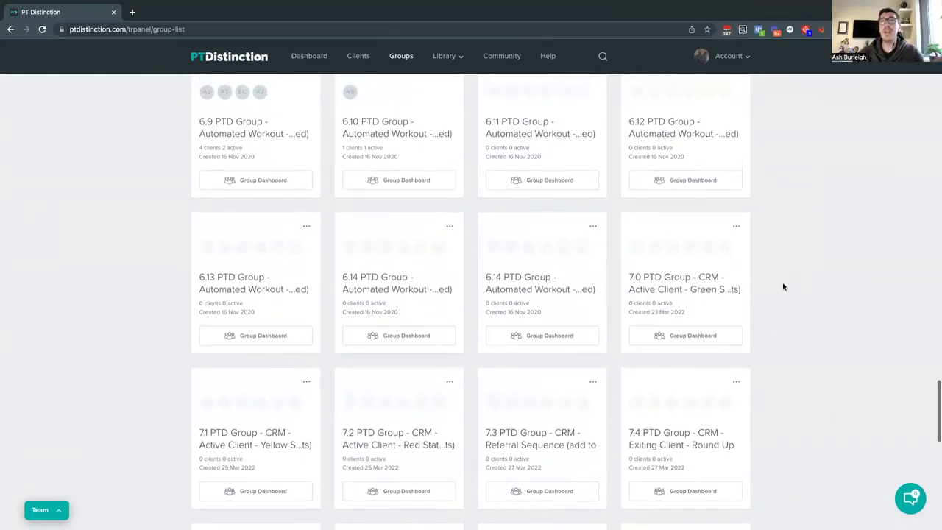
pyautogui.scroll(-2, 783, 287)
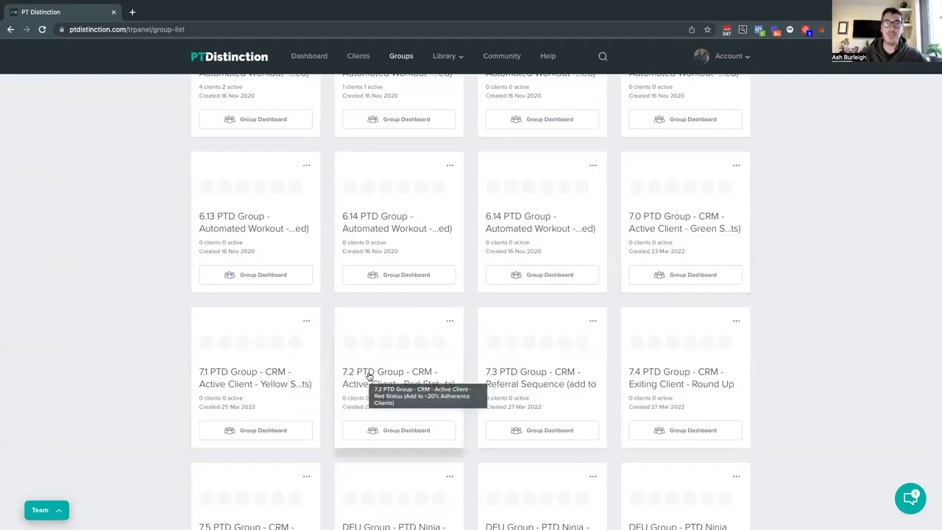
pyautogui.scroll(-1, 761, 312)
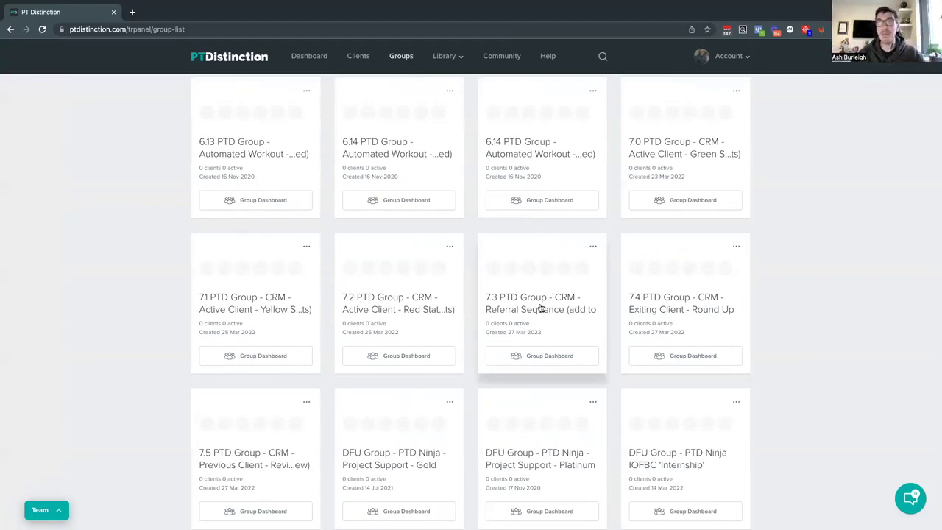
pyautogui.scroll(-1, 862, 301)
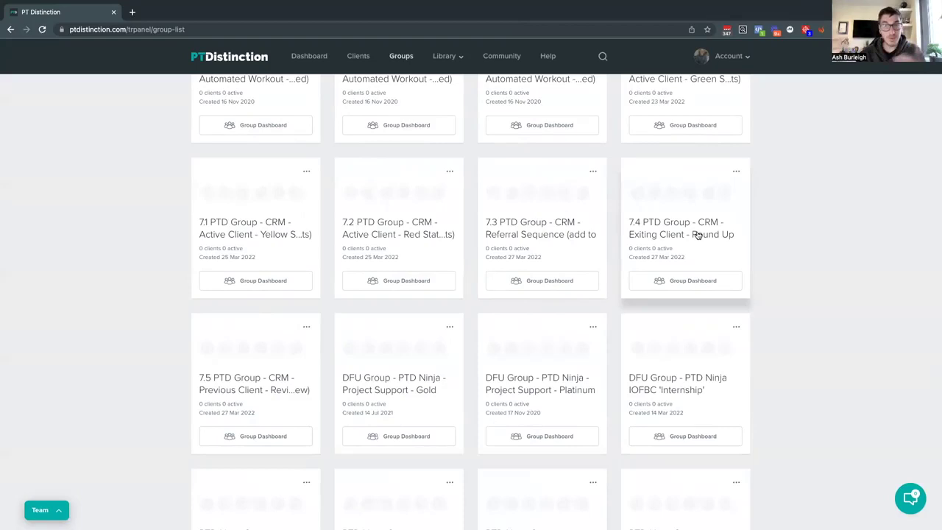
pyautogui.scroll(-1, 769, 262)
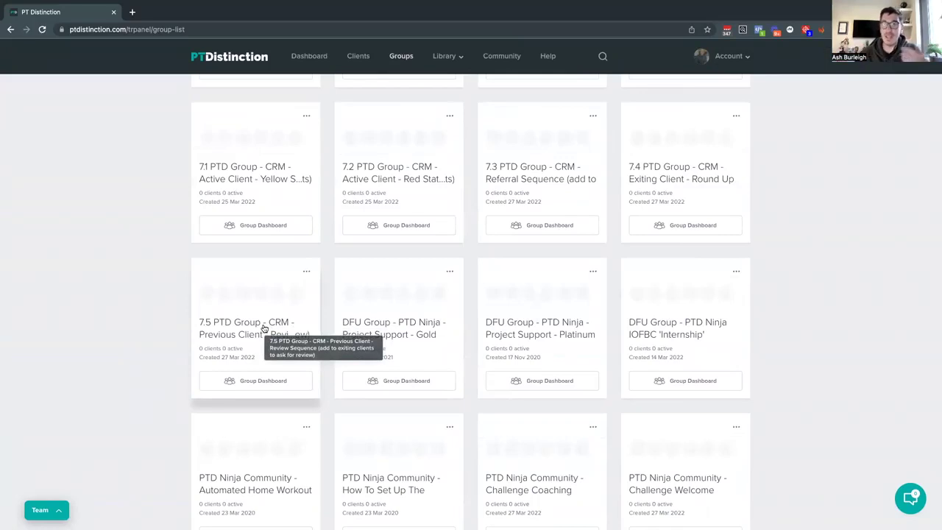
pyautogui.scroll(-1, 803, 344)
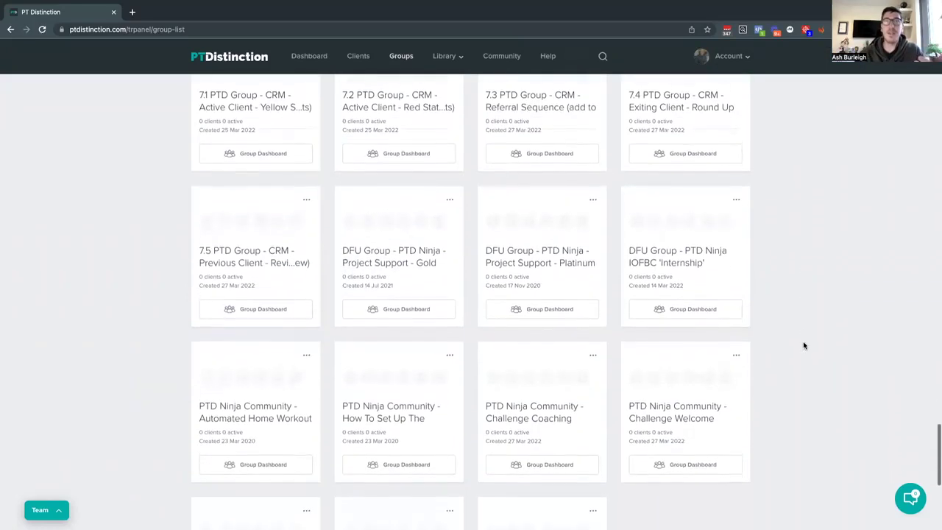
pyautogui.scroll(-2, 803, 344)
pyautogui.scroll(1, 806, 342)
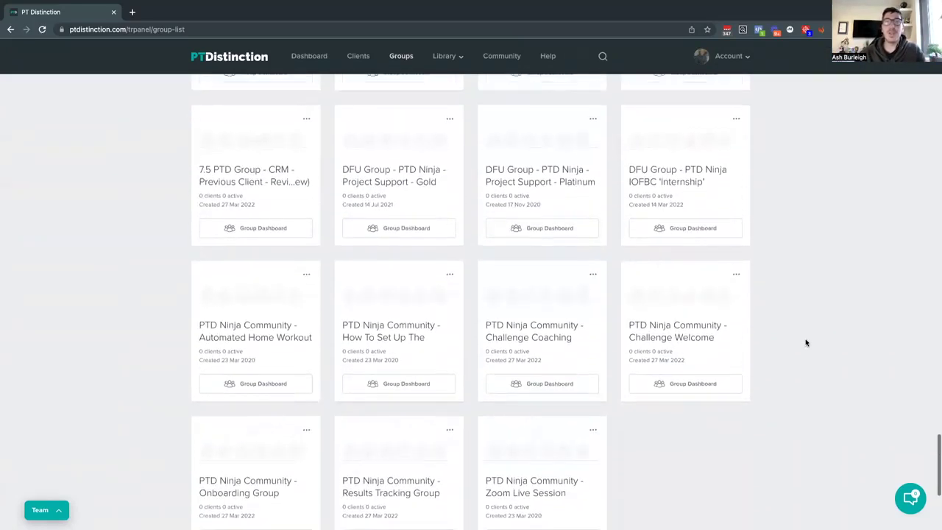
pyautogui.scroll(15, 805, 342)
# Step: Open Library > Program Templates and browse the 36 templates, including the PTD Ninja gym and home workouts
pyautogui.moveTo(447, 62)
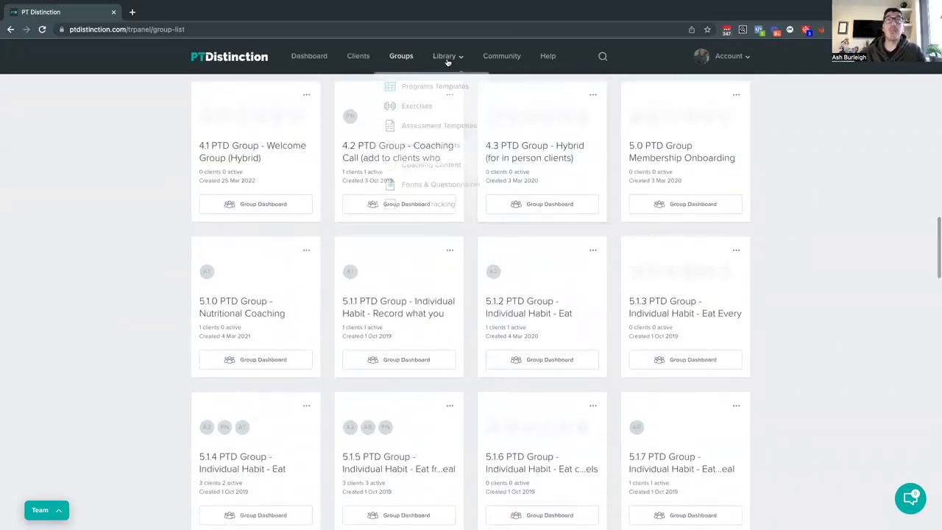
pyautogui.click(438, 86)
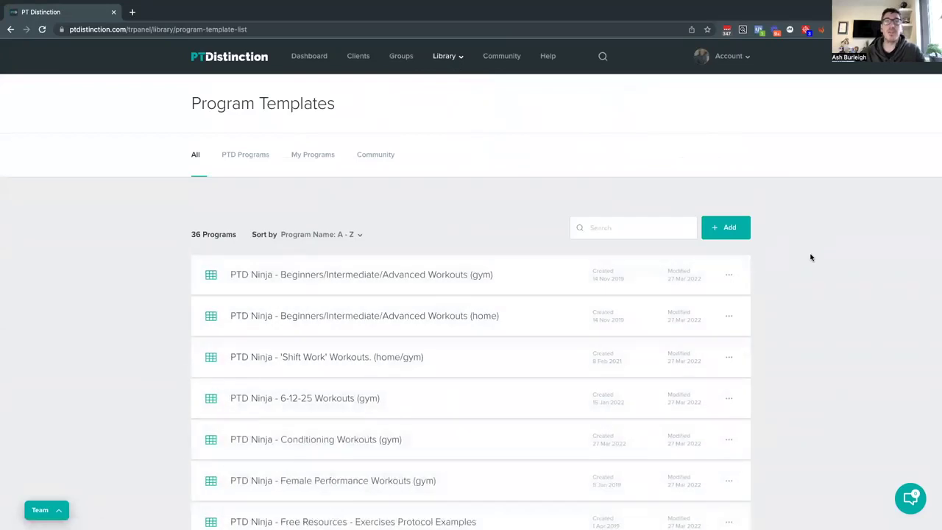
pyautogui.scroll(-5, 811, 257)
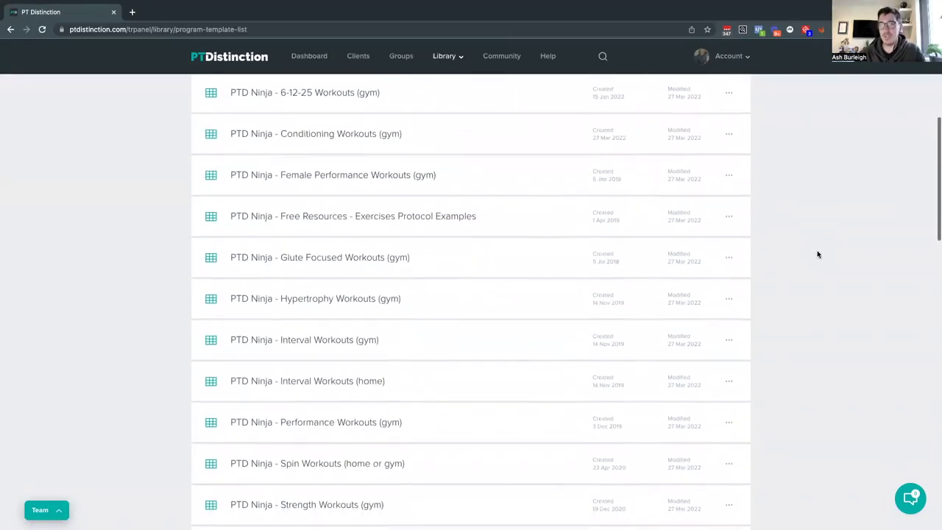
pyautogui.scroll(-2, 810, 264)
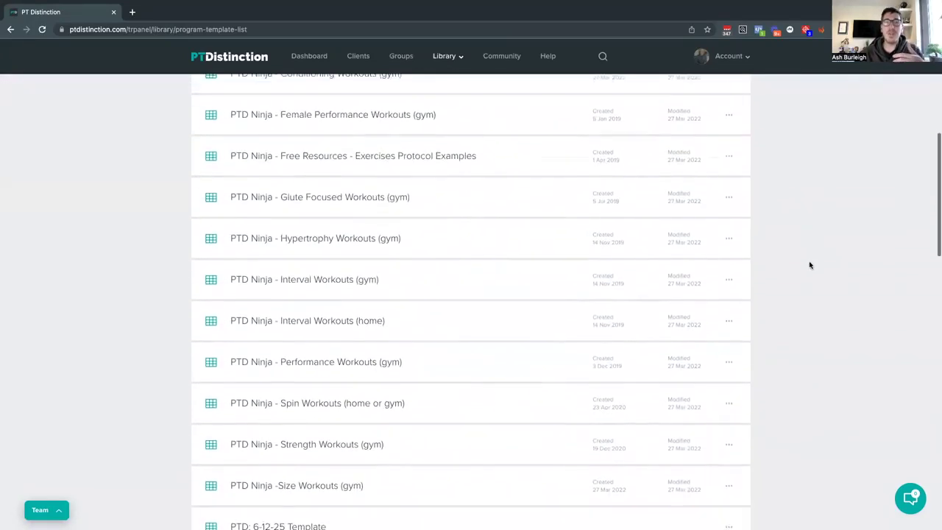
pyautogui.scroll(1, 812, 268)
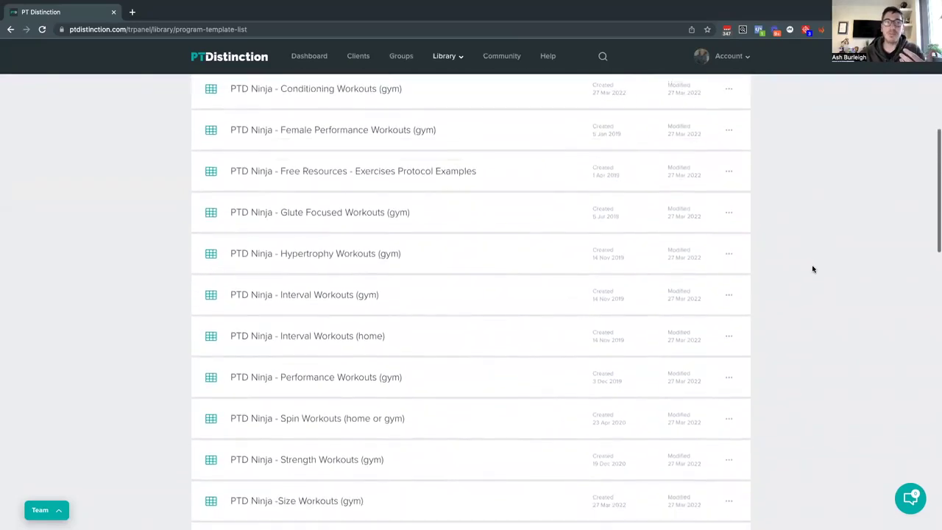
pyautogui.scroll(3, 812, 269)
pyautogui.scroll(1, 812, 268)
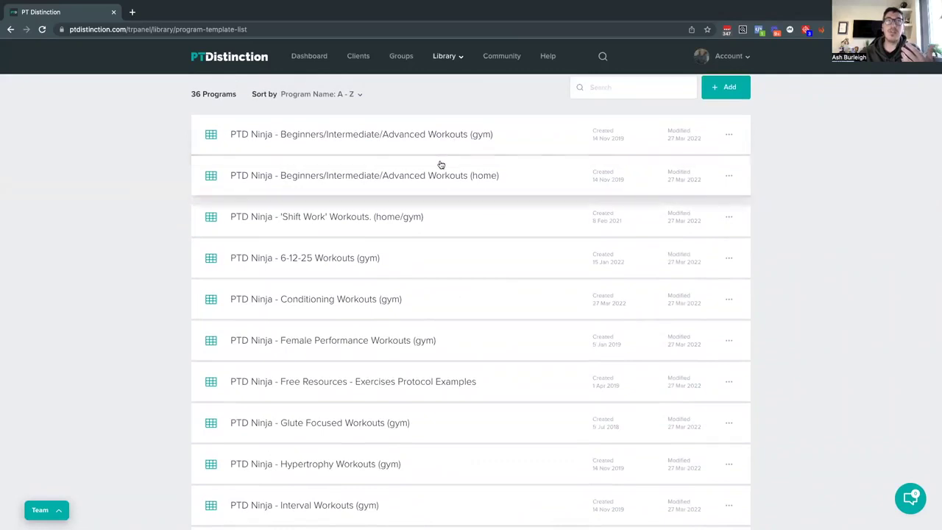
pyautogui.scroll(-1, 440, 163)
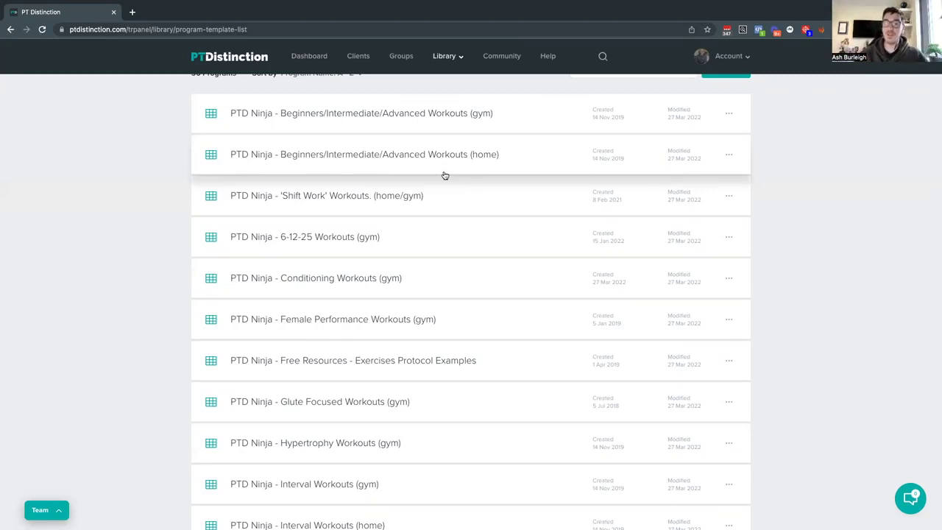
pyautogui.scroll(2, 444, 174)
pyautogui.scroll(-4, 444, 177)
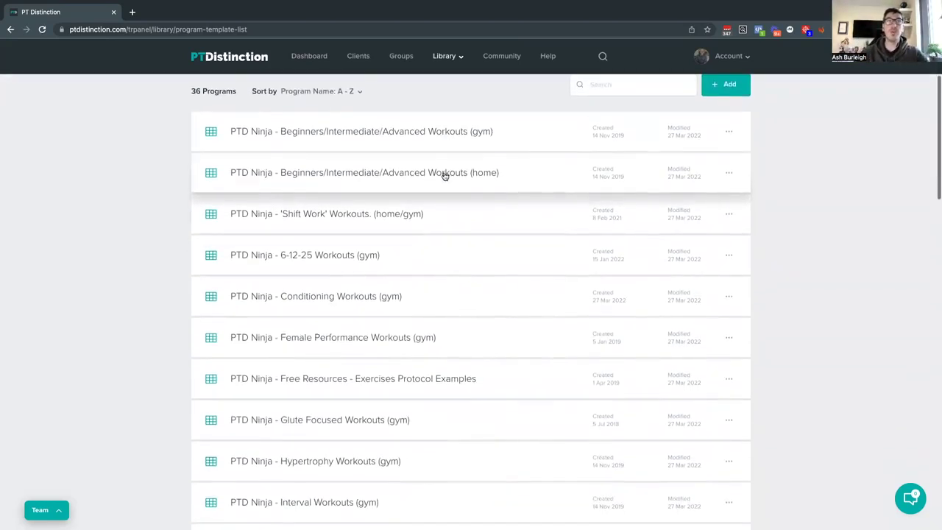
pyautogui.scroll(-5, 444, 176)
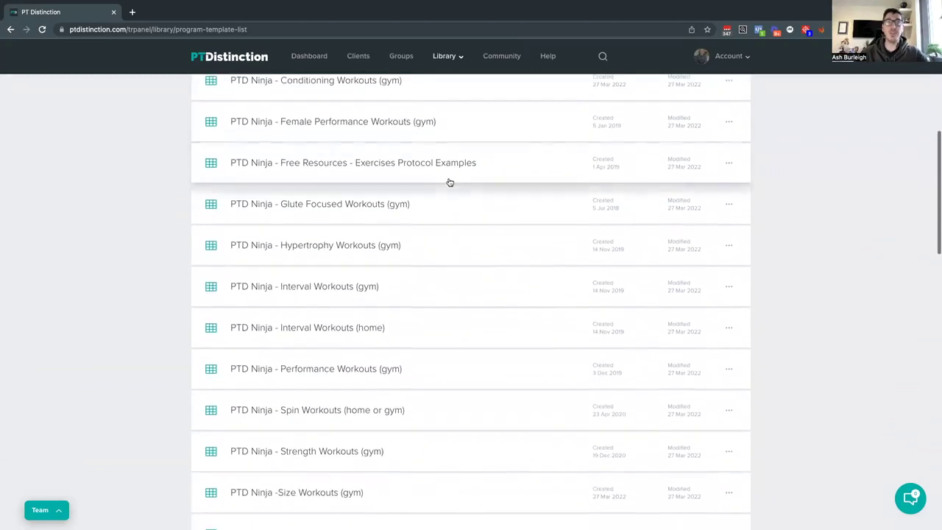
pyautogui.scroll(-2, 449, 182)
pyautogui.scroll(10, 449, 182)
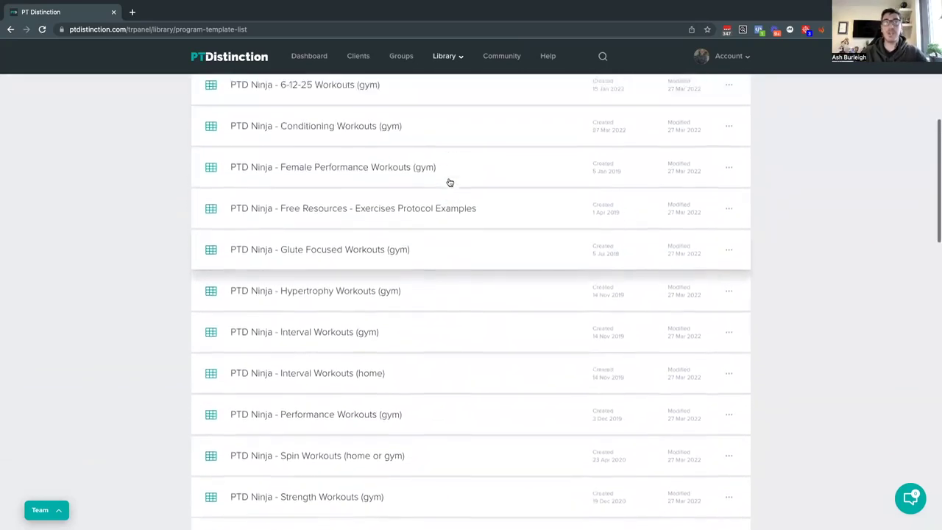
pyautogui.scroll(3, 449, 181)
pyautogui.click(448, 56)
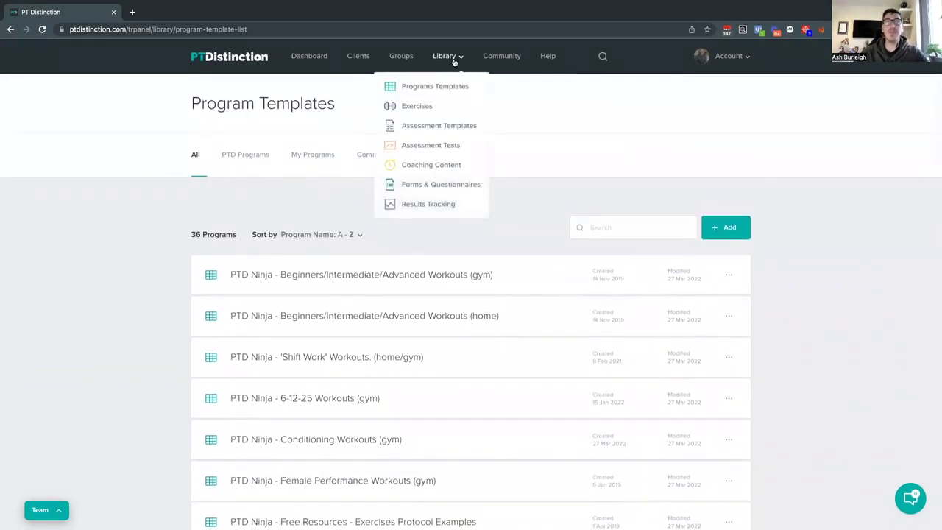
# Step: Open the Coaching Content library and scroll through its 64 items
pyautogui.click(434, 167)
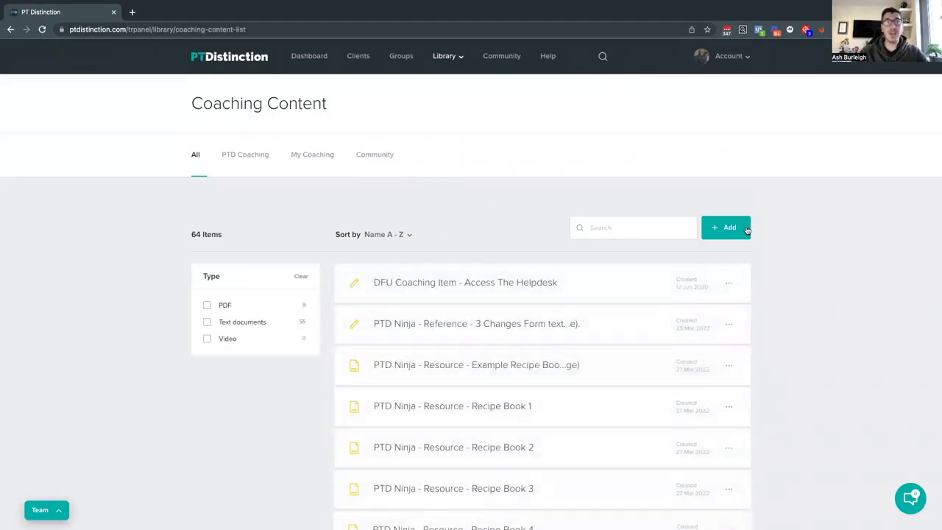
pyautogui.scroll(-3, 746, 231)
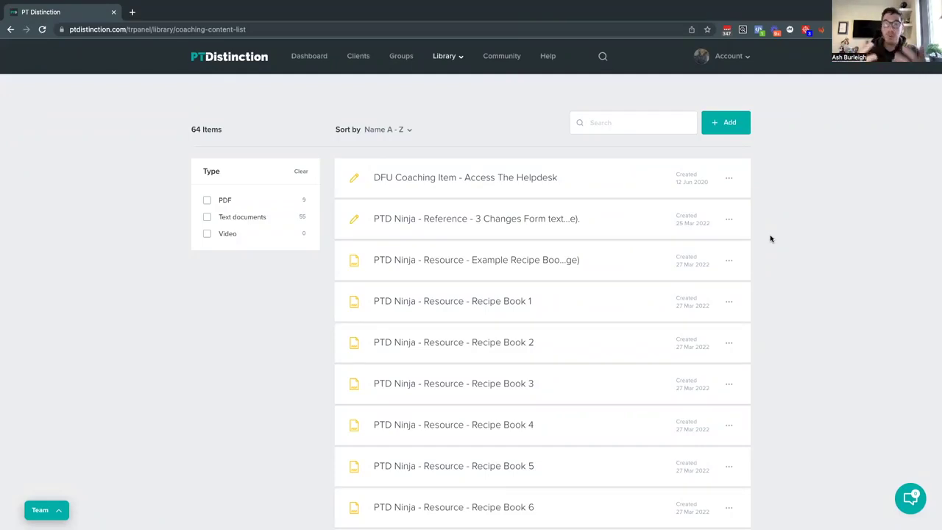
pyautogui.scroll(-6, 798, 256)
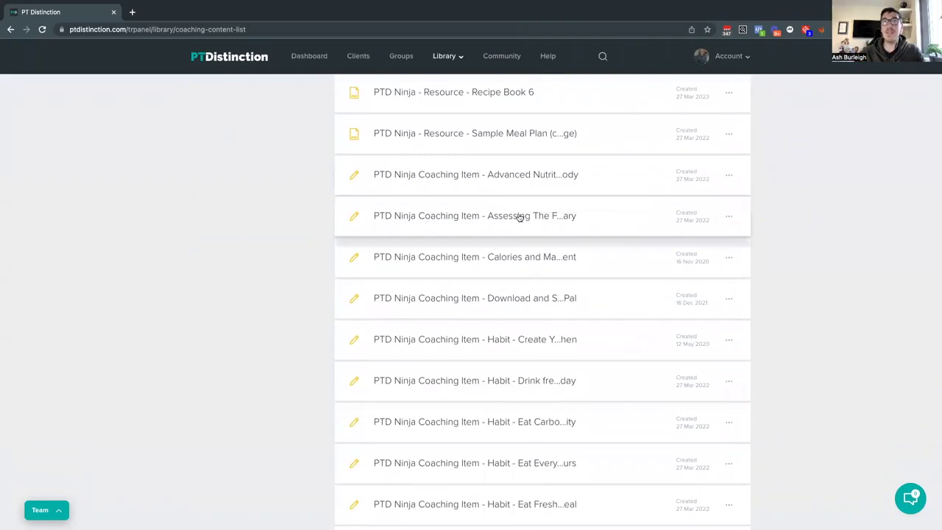
pyautogui.scroll(-3, 525, 229)
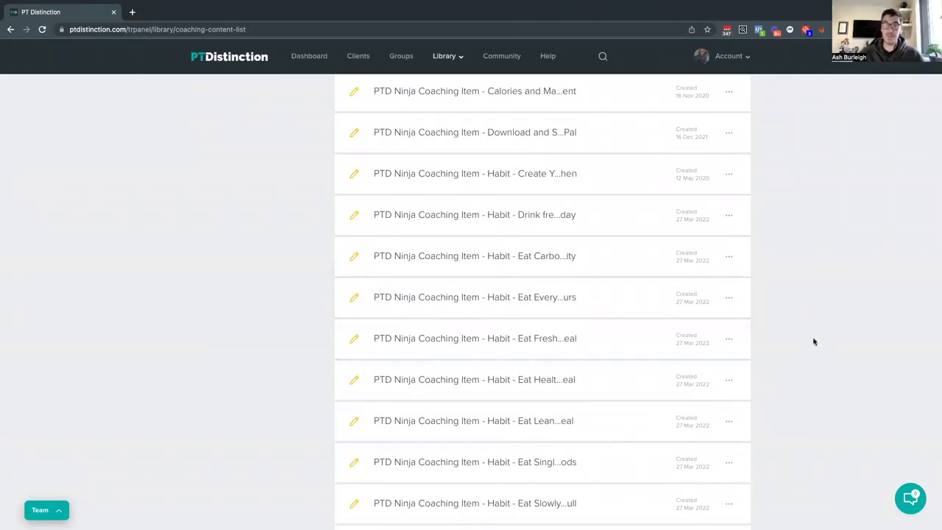
pyautogui.scroll(-1, 813, 338)
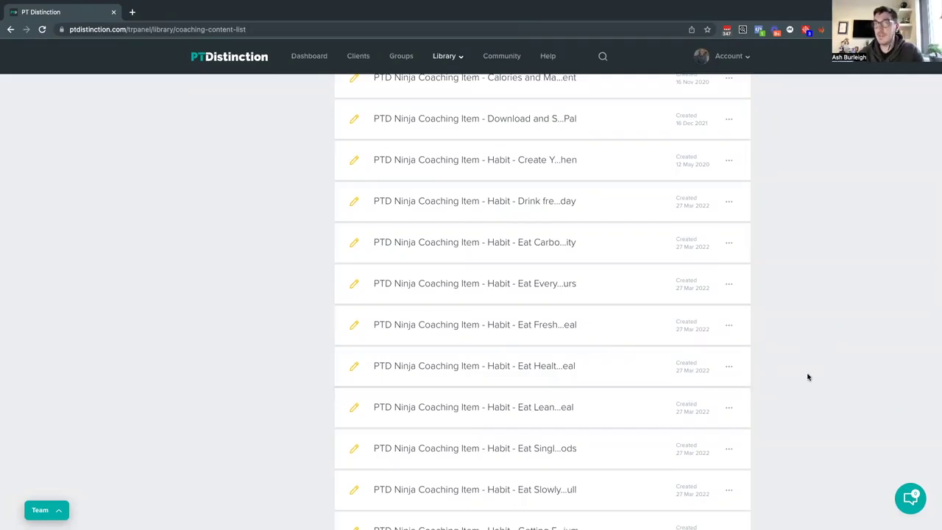
pyautogui.scroll(5, 812, 379)
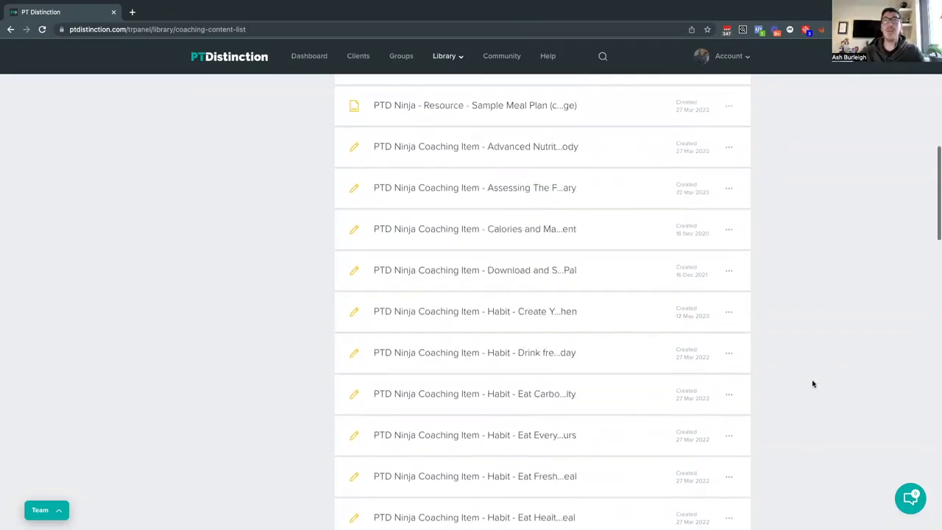
pyautogui.scroll(-5, 813, 383)
pyautogui.scroll(-8, 813, 384)
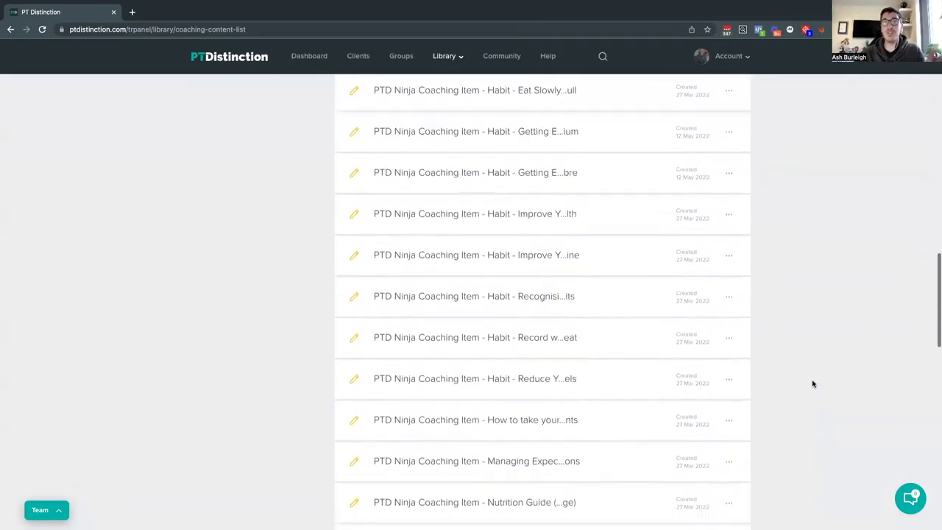
pyautogui.scroll(-6, 504, 350)
pyautogui.scroll(-6, 505, 354)
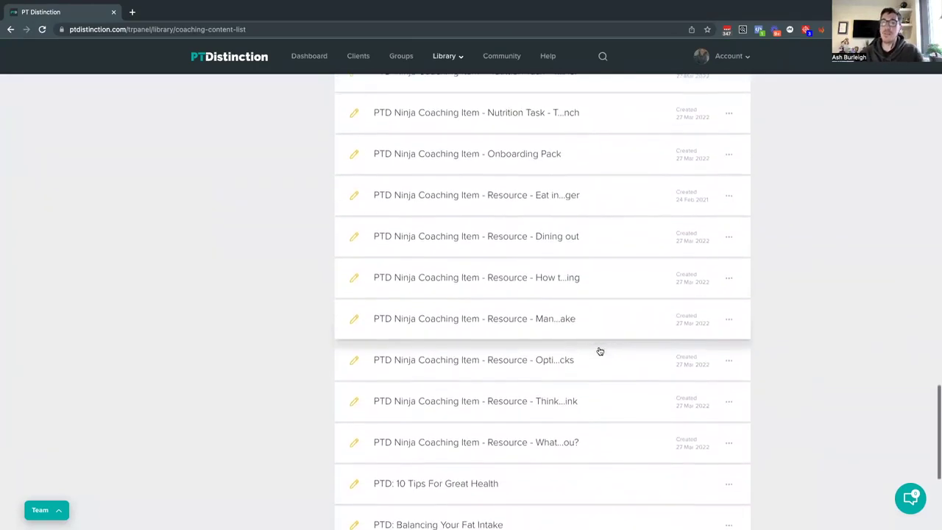
pyautogui.scroll(2, 596, 347)
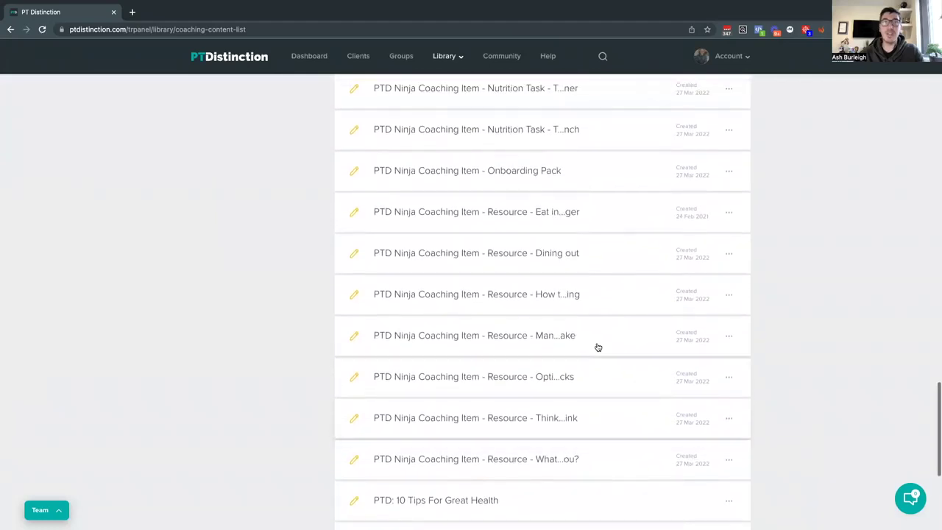
pyautogui.scroll(-4, 729, 423)
# Step: Change the Coaching Content results per page and return to the top of the list
pyautogui.click(736, 445)
pyautogui.click(732, 454)
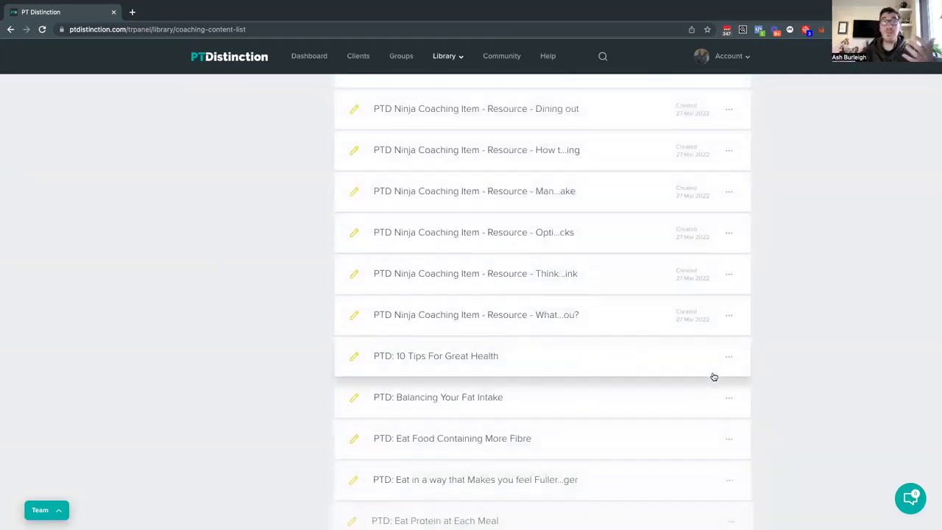
pyautogui.scroll(4, 696, 372)
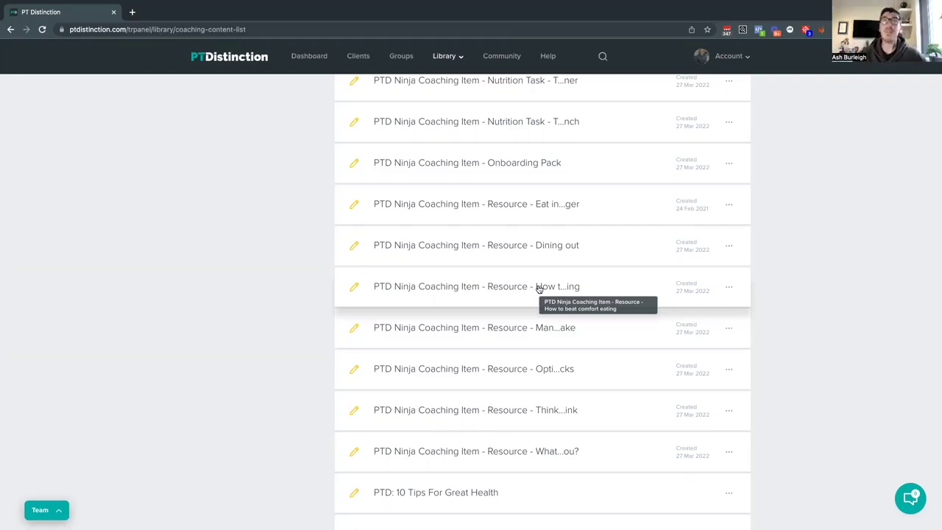
pyautogui.scroll(5, 526, 254)
pyautogui.scroll(10, 529, 269)
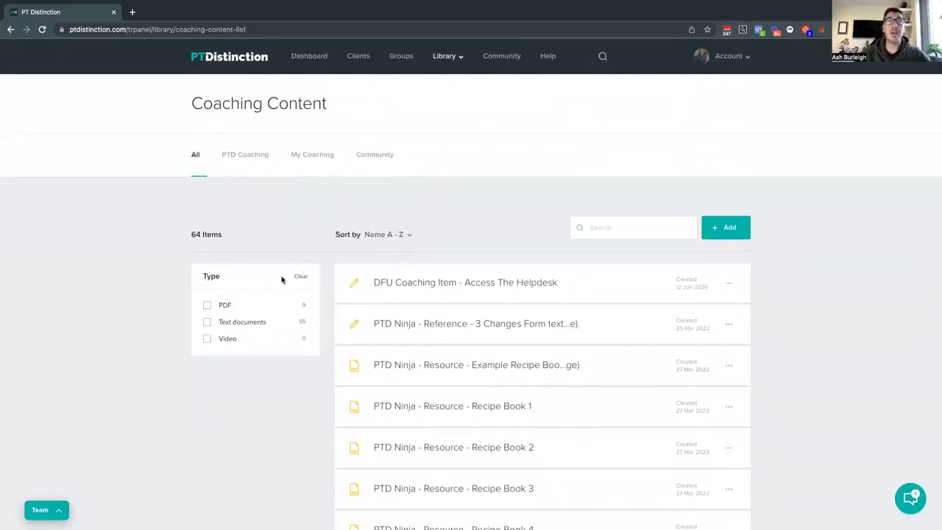
# Step: Filter Coaching Content to PDFs, showing 9 items such as the Recipe Books and Nutrition Guide
pyautogui.click(265, 306)
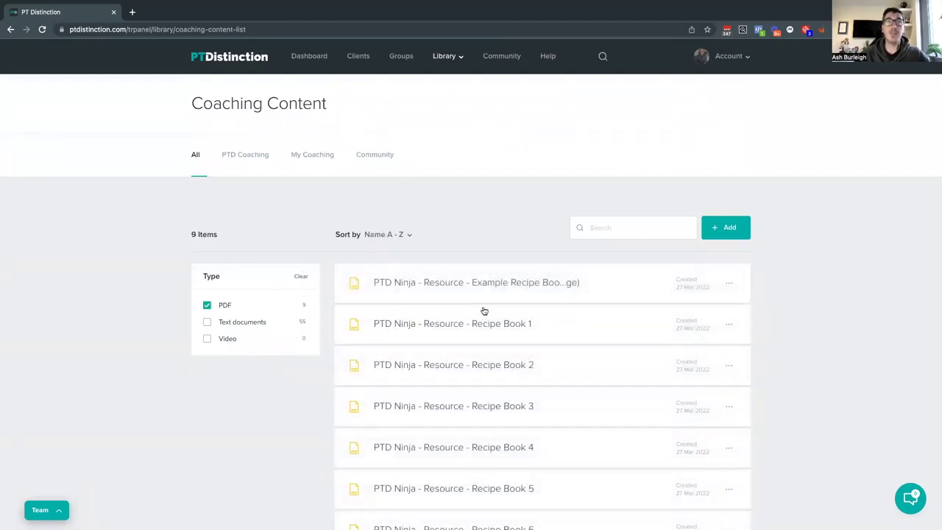
pyautogui.scroll(-3, 484, 310)
pyautogui.scroll(-1, 534, 332)
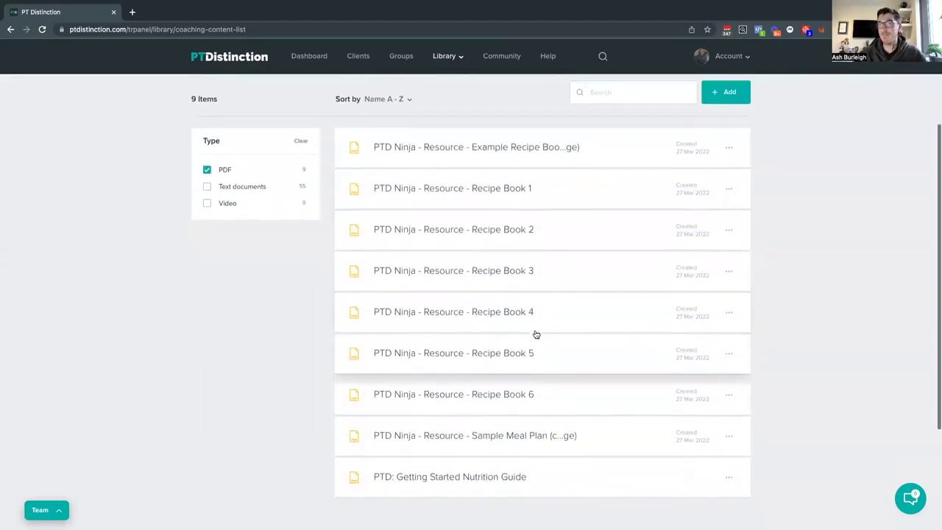
pyautogui.scroll(1, 536, 335)
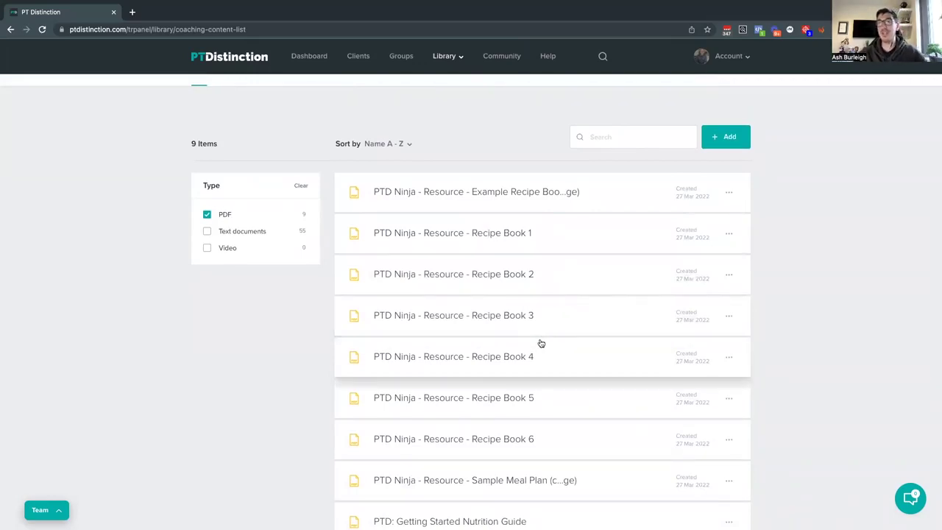
pyautogui.scroll(2, 541, 344)
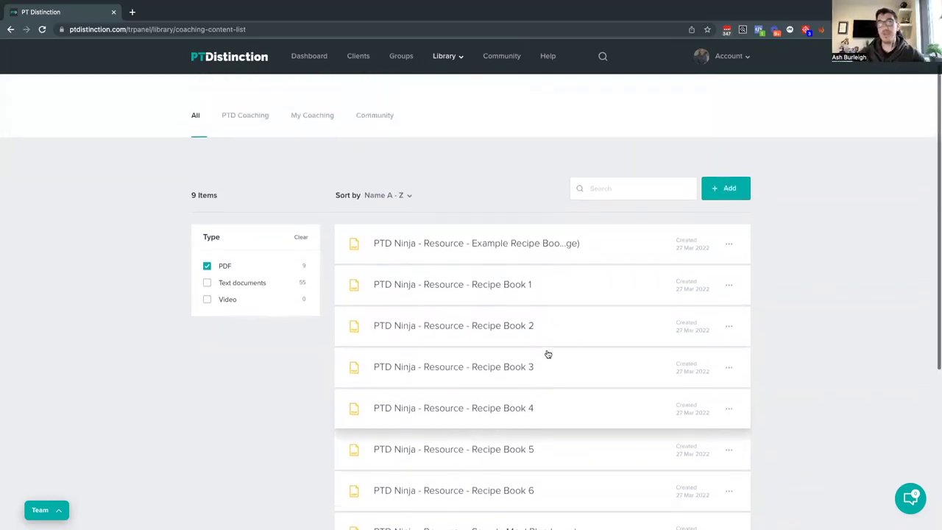
# Step: Open the Forms & Questionnaires library and browse its 30 forms, including the PARQ Form
pyautogui.moveTo(449, 56)
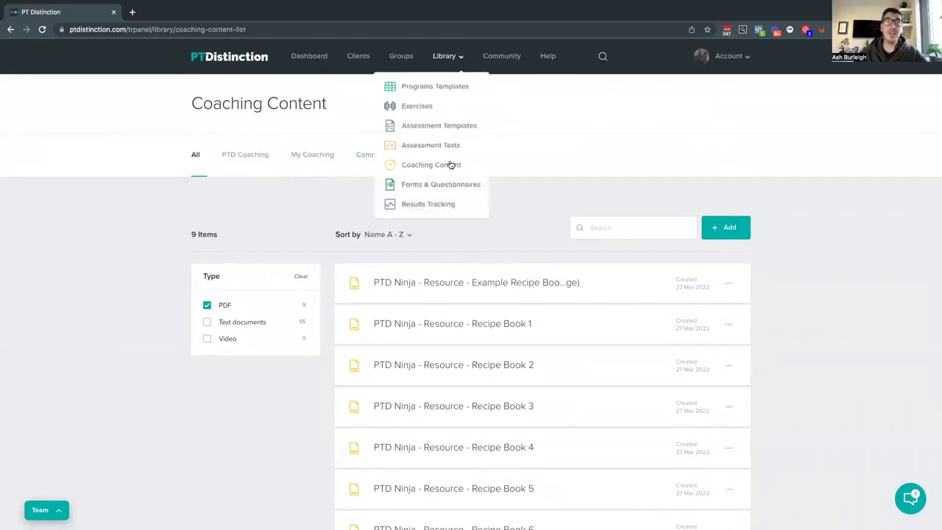
pyautogui.click(445, 185)
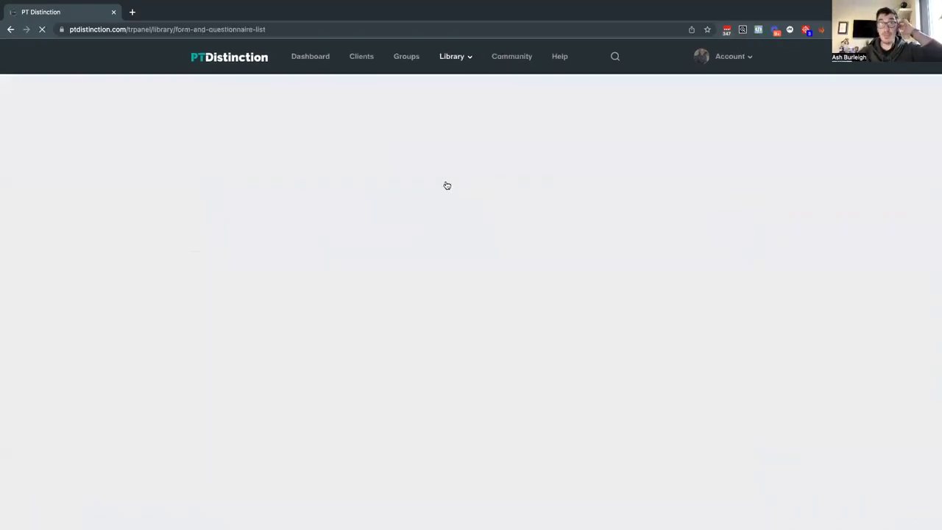
pyautogui.scroll(-3, 779, 306)
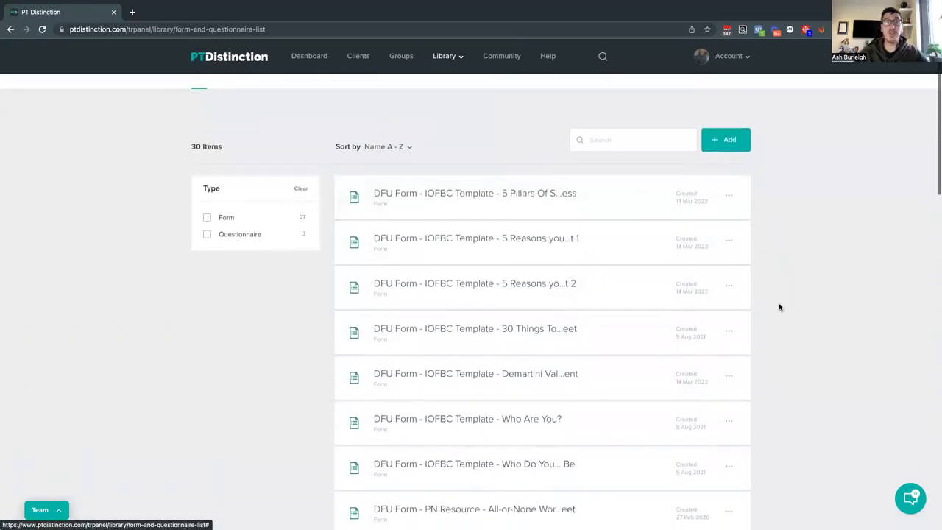
pyautogui.scroll(-3, 795, 342)
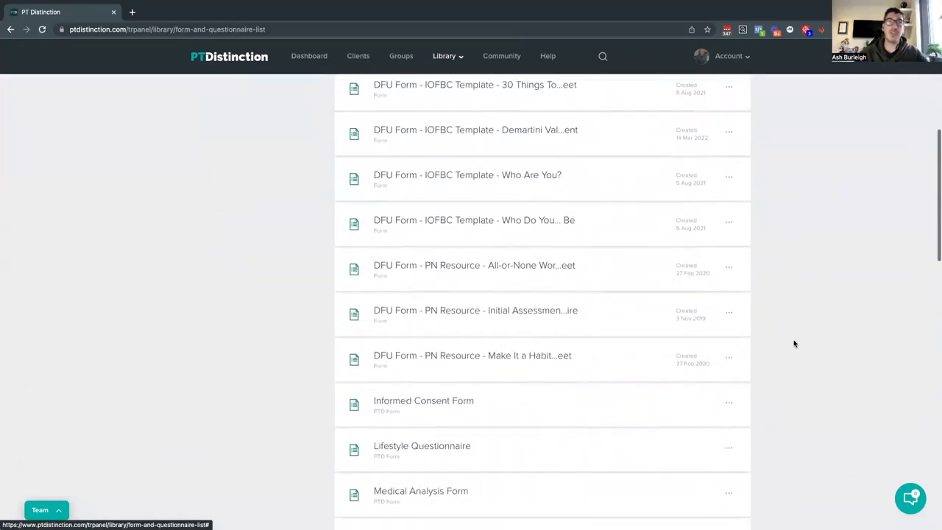
pyautogui.scroll(-1, 820, 332)
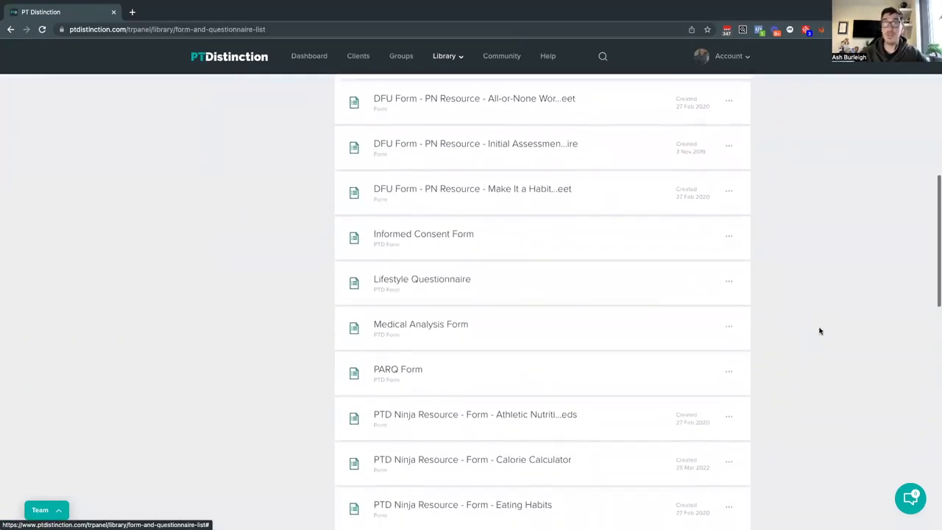
pyautogui.scroll(-3, 820, 332)
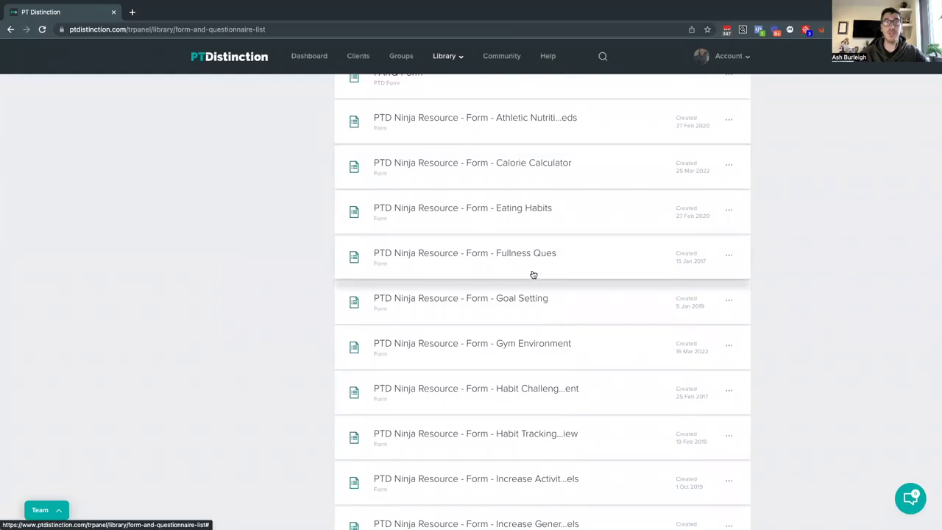
pyautogui.scroll(-3, 501, 353)
pyautogui.scroll(-1, 517, 414)
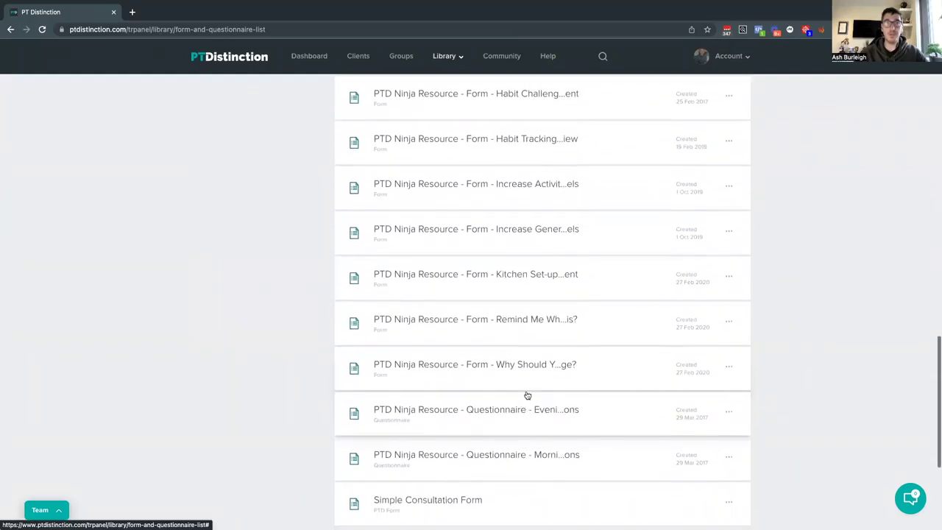
# Step: Preview the PTD Ninja Resource Calorie Calculator form
pyautogui.scroll(1, 520, 397)
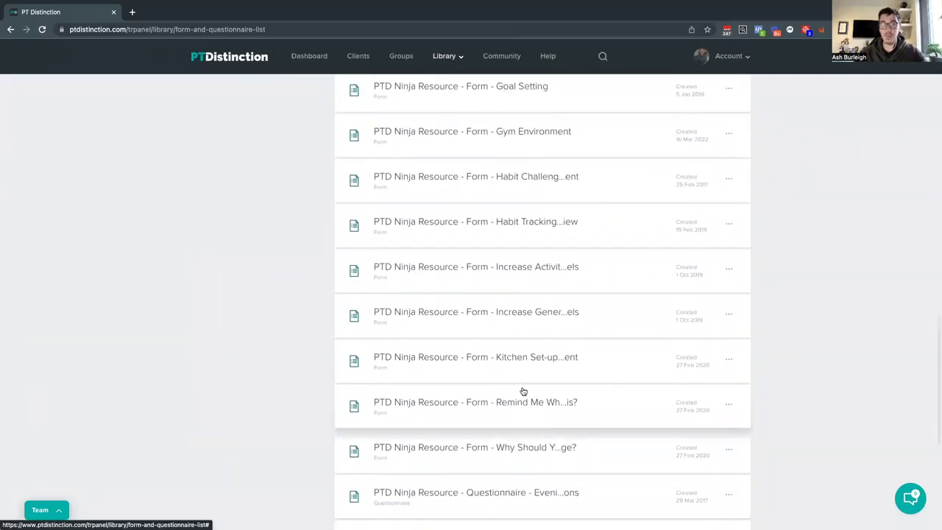
pyautogui.scroll(2, 522, 389)
pyautogui.scroll(2, 525, 388)
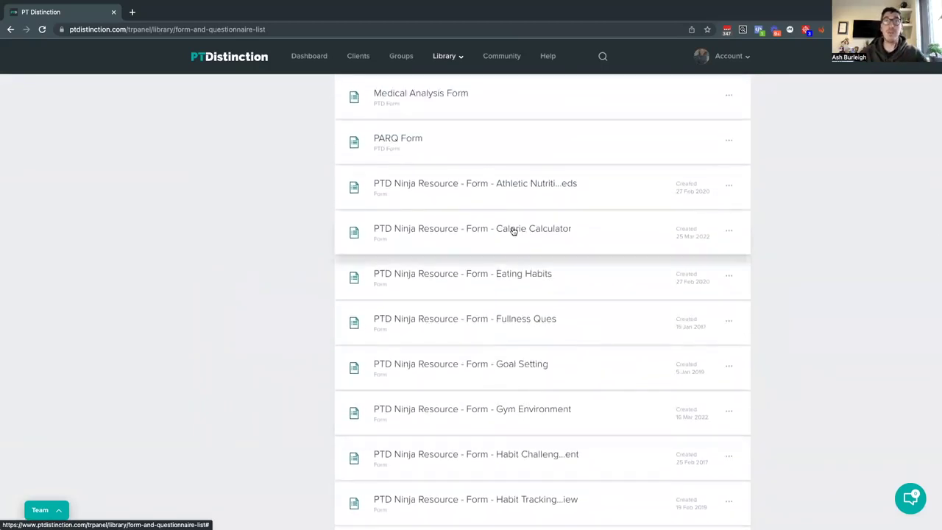
pyautogui.click(511, 229)
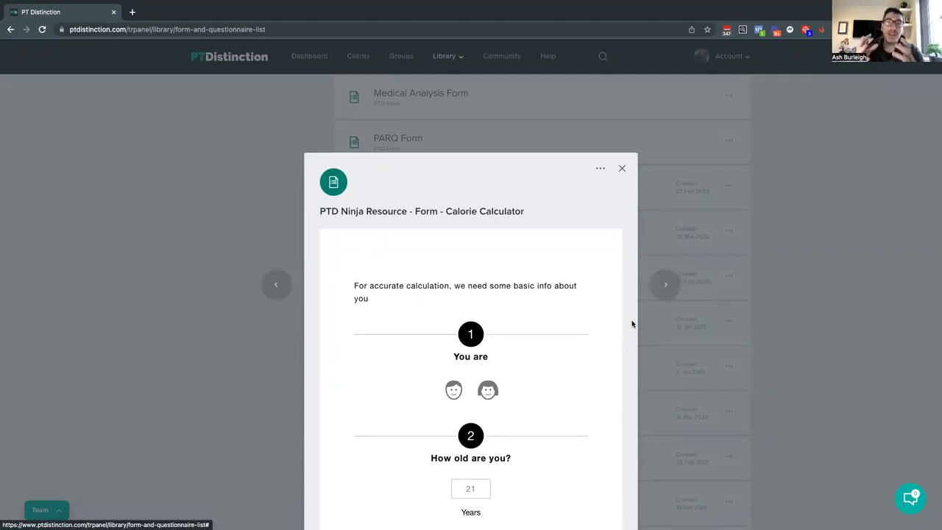
# Step: Review the Calorie Calculator's questions on sex, age, height, weight and daily activity
pyautogui.scroll(-2, 609, 322)
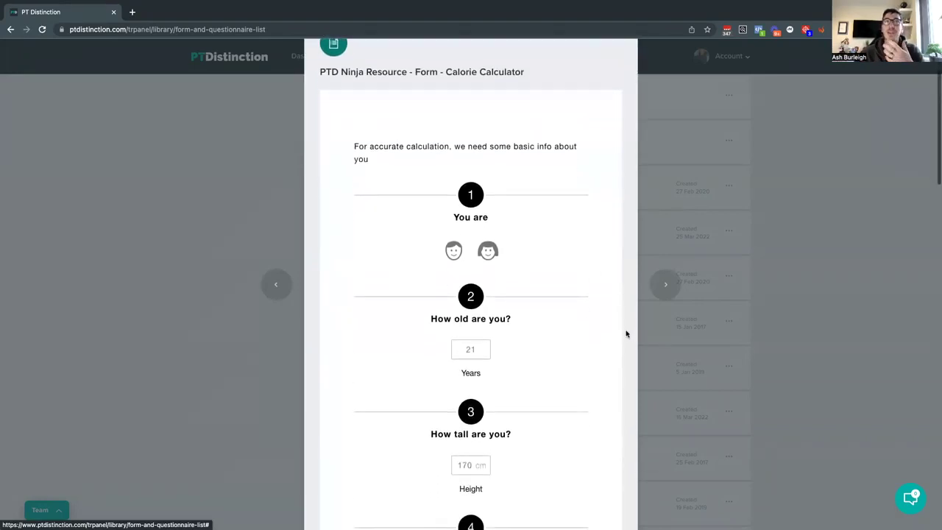
pyautogui.scroll(-1, 626, 334)
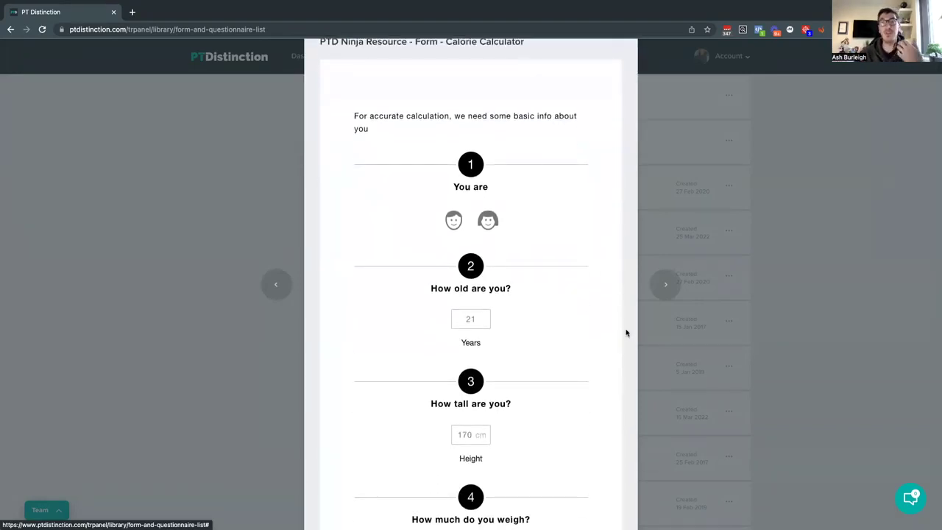
pyautogui.scroll(-2, 627, 331)
pyautogui.scroll(-4, 627, 332)
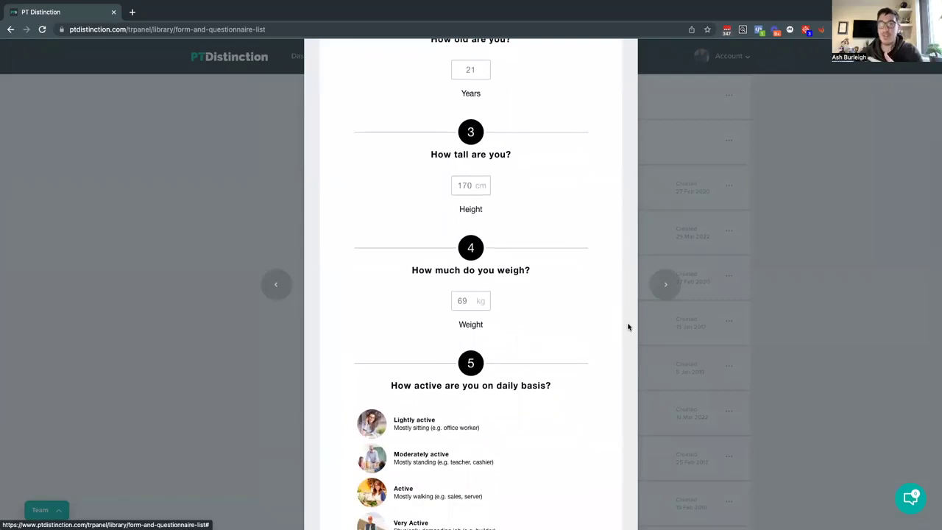
pyautogui.scroll(-2, 626, 329)
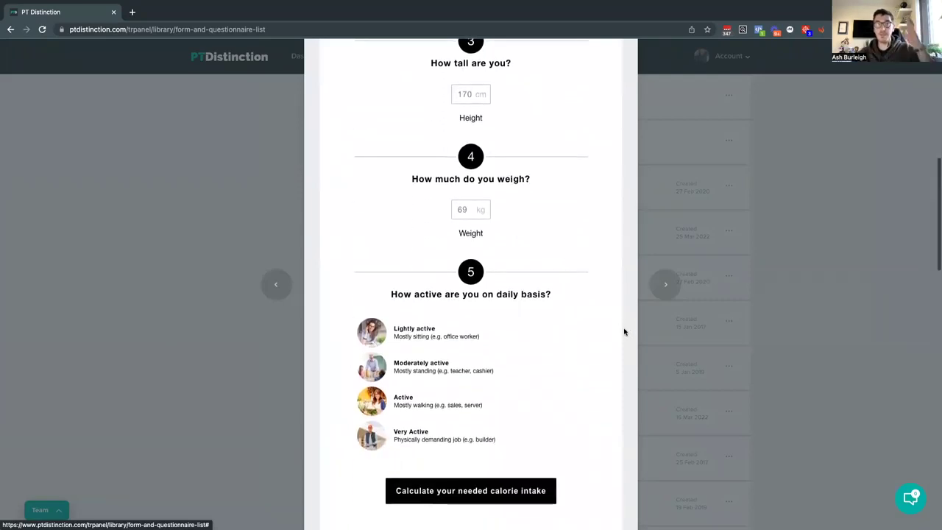
pyautogui.scroll(4, 624, 332)
pyautogui.scroll(5, 624, 332)
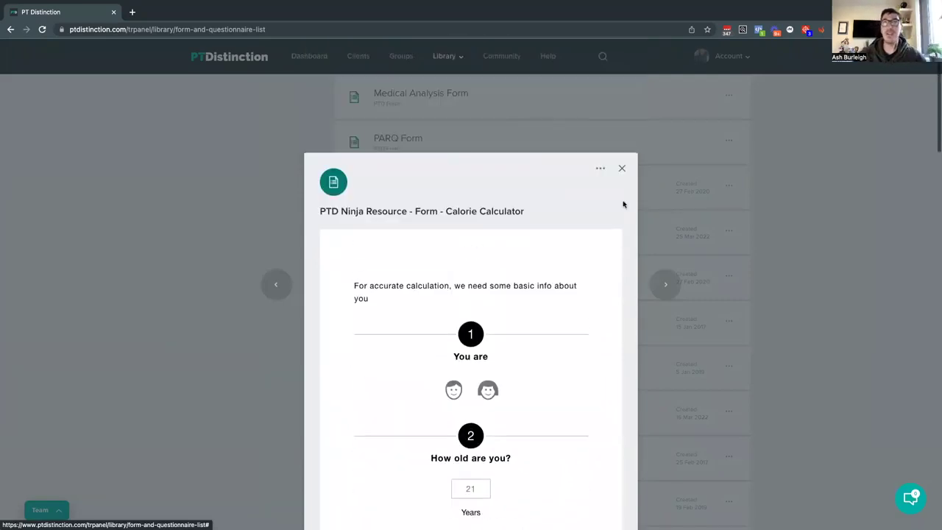
# Step: Close the Calorie Calculator preview and return to the top of the 30-form list
pyautogui.click(621, 166)
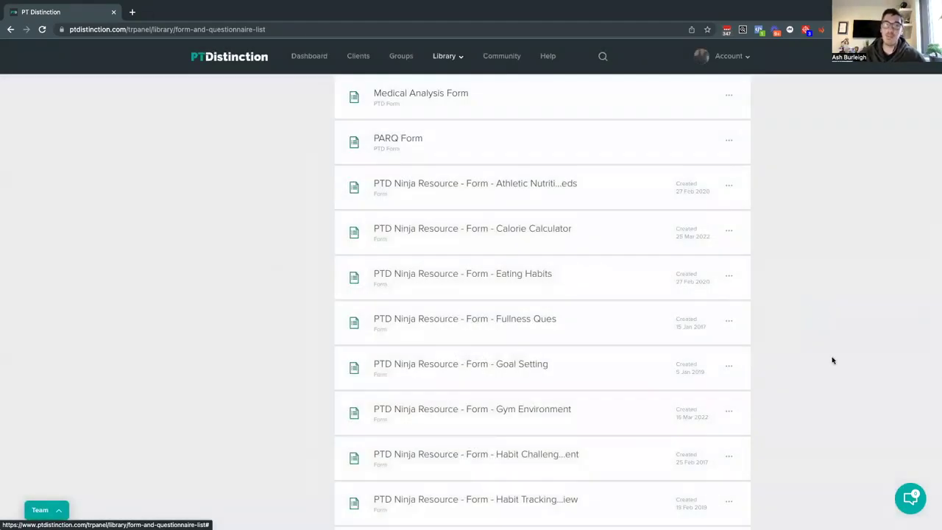
pyautogui.scroll(3, 813, 381)
pyautogui.scroll(-5, 813, 381)
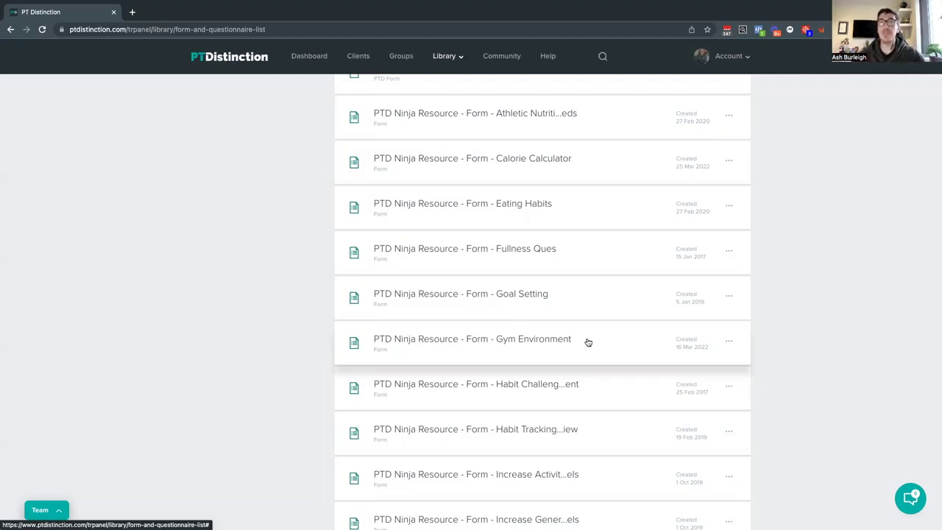
pyautogui.scroll(1, 765, 342)
pyautogui.scroll(10, 767, 341)
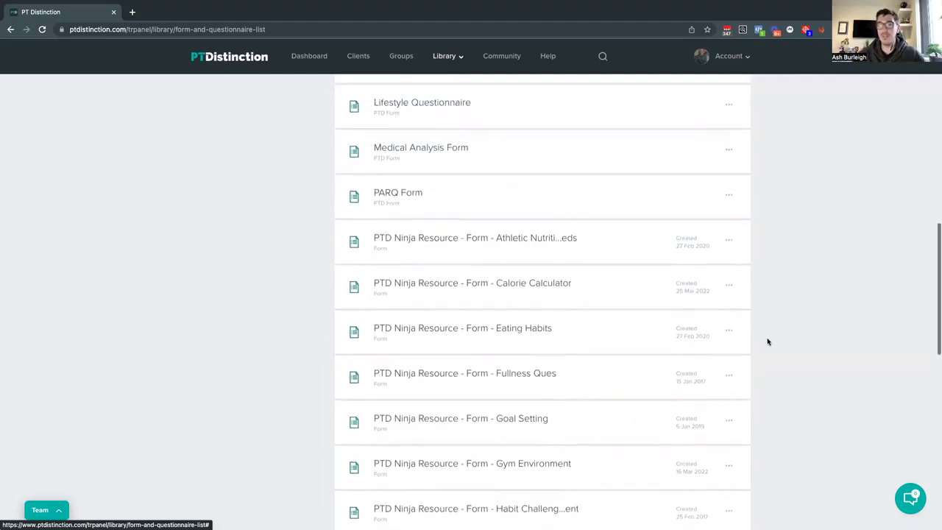
pyautogui.scroll(2, 768, 344)
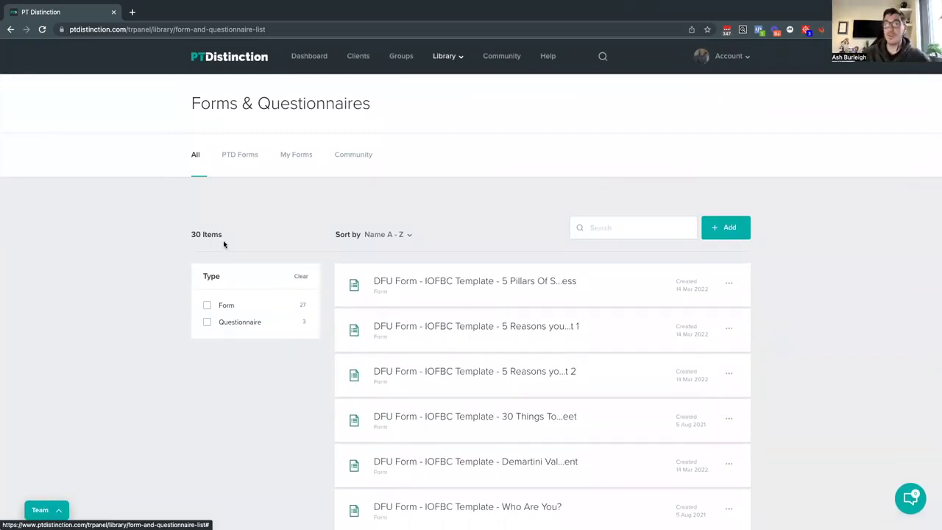
pyautogui.click(456, 59)
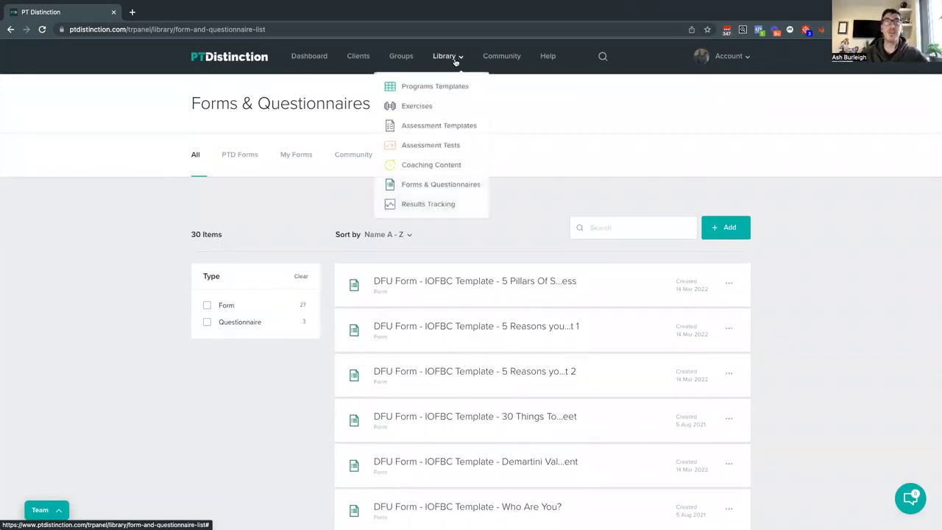
# Step: Show the Exercises library's My Exercises list and open the Pre Workout Questionnaire exercise
pyautogui.click(428, 106)
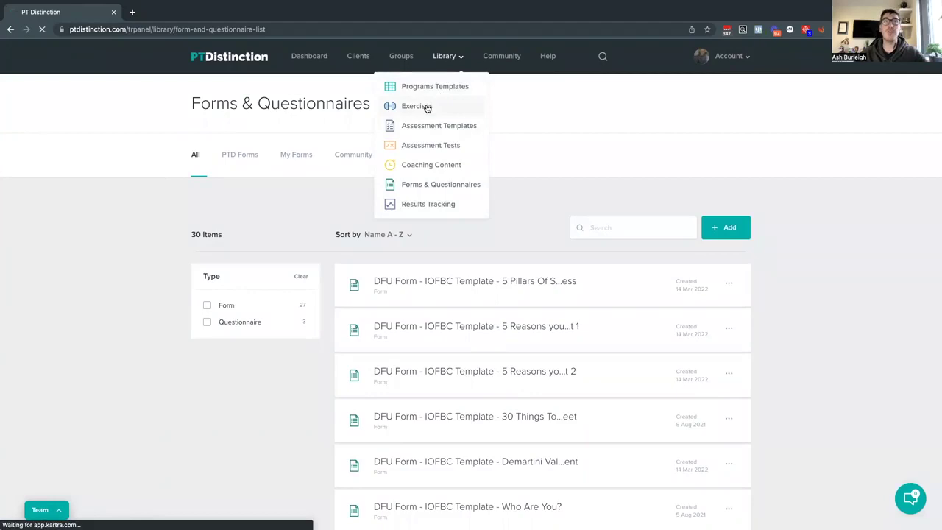
pyautogui.click(317, 156)
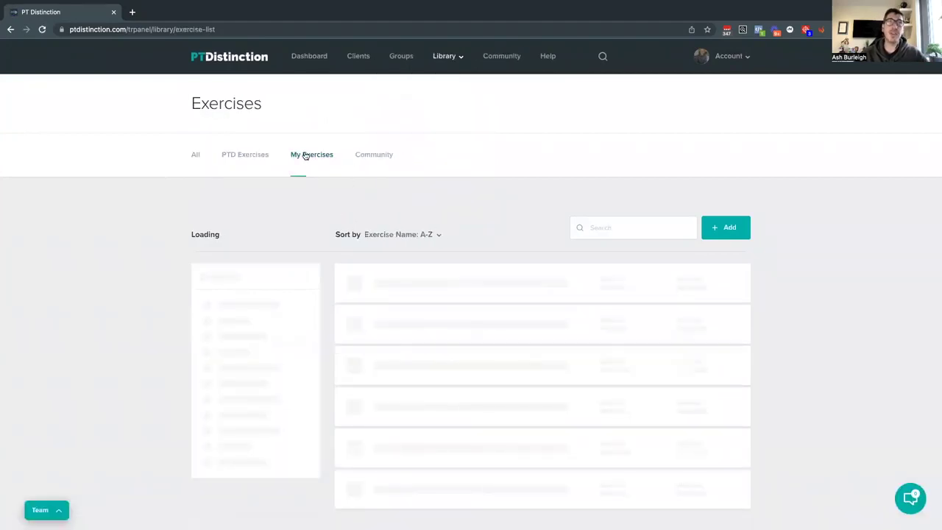
pyautogui.scroll(-2, 466, 313)
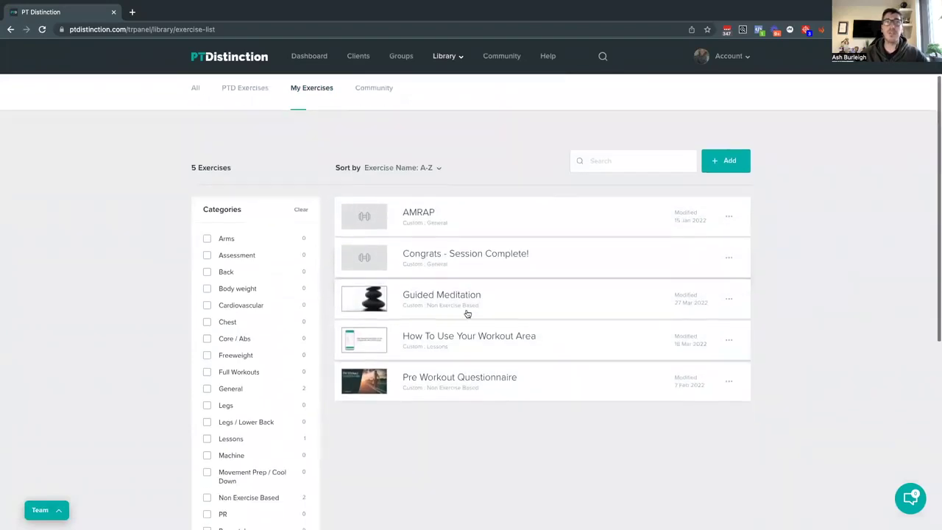
pyautogui.scroll(-1, 469, 303)
pyautogui.click(453, 339)
# Step: Review the Pre Workout Questionnaire's video and scoring notes, close it, and return to the Dashboard
pyautogui.scroll(-3, 530, 394)
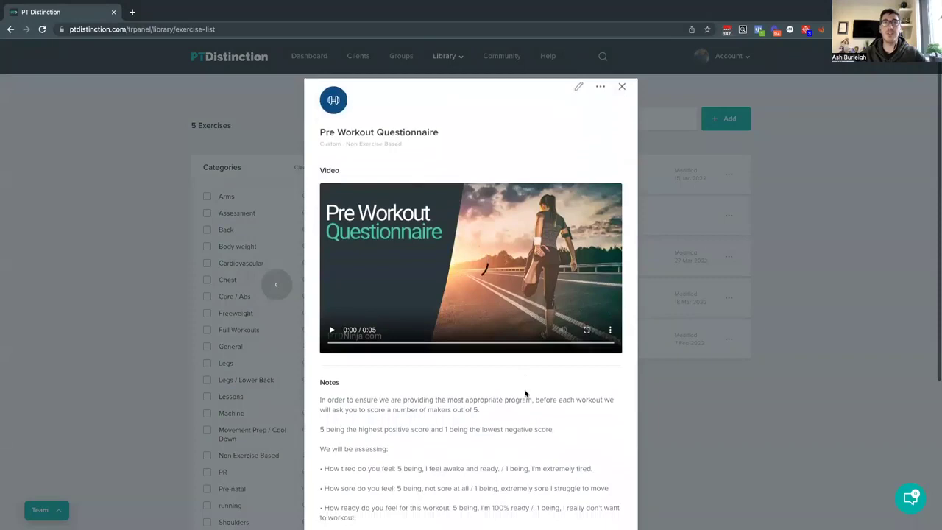
pyautogui.scroll(-1, 525, 391)
pyautogui.scroll(1, 525, 391)
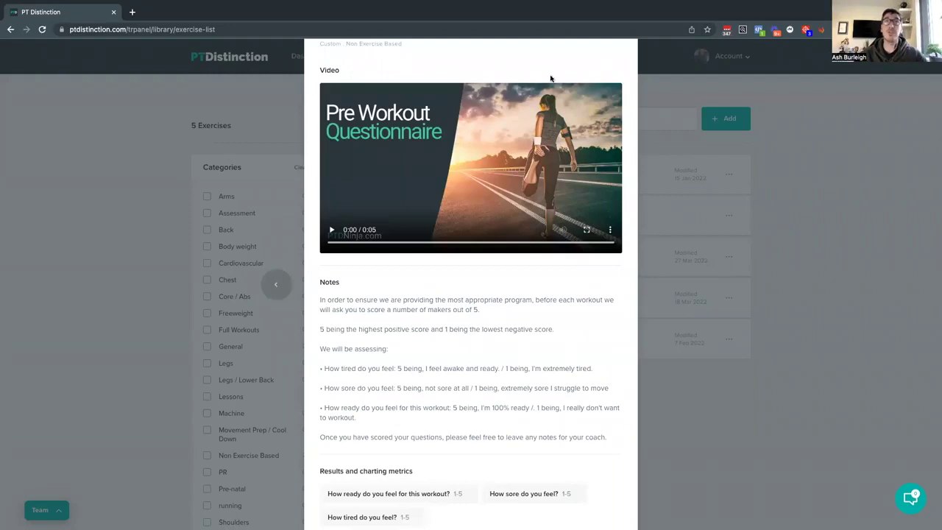
pyautogui.scroll(3, 550, 79)
pyautogui.click(621, 101)
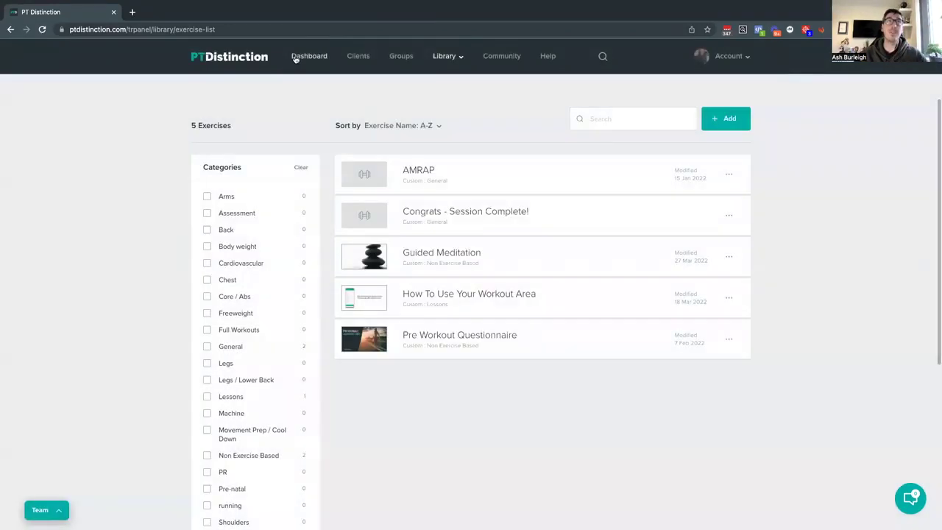
pyautogui.click(297, 59)
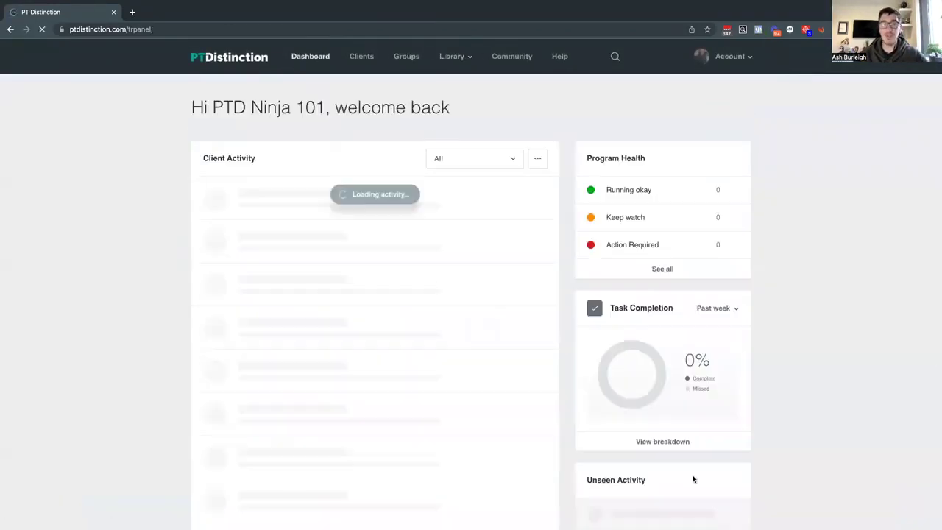